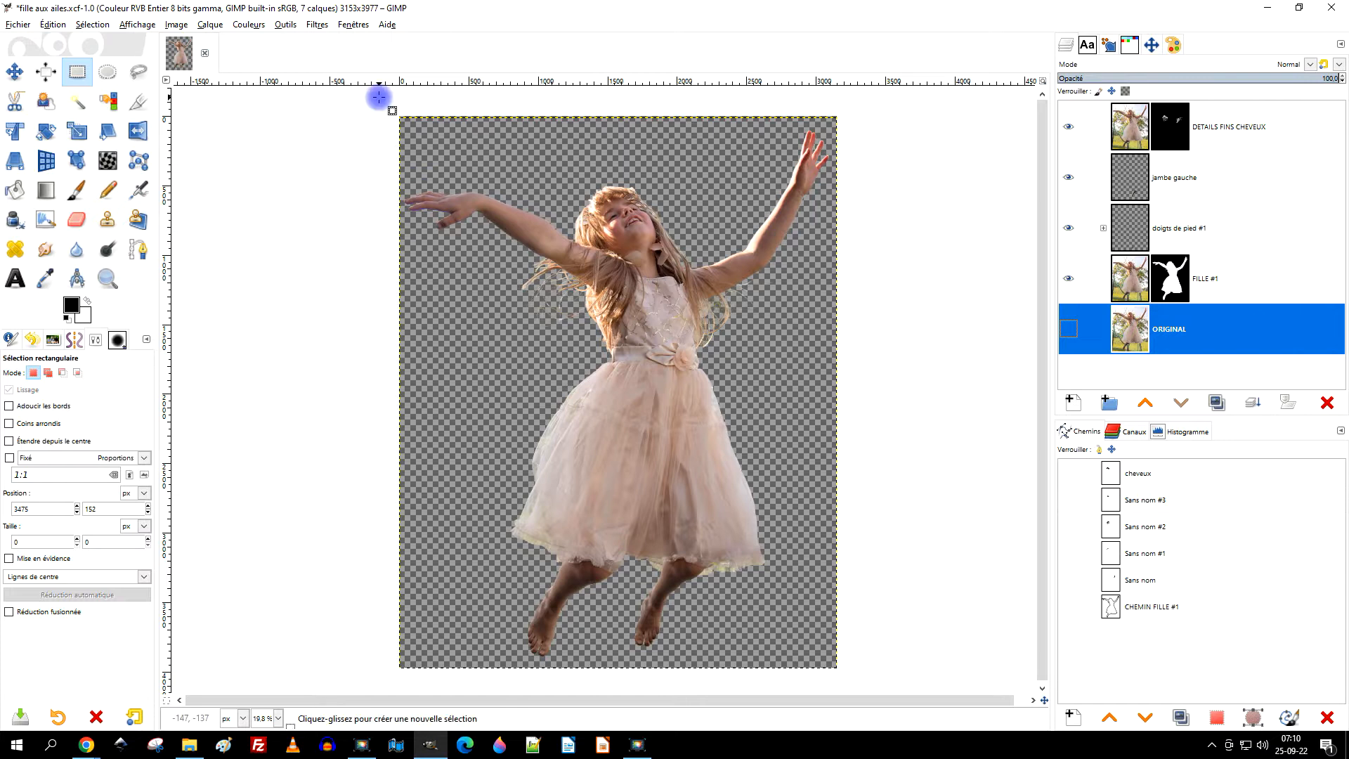
# Paste the copied butterfly as a new layer behind the girl and name it "papillon original".
pyautogui.click(53, 25)
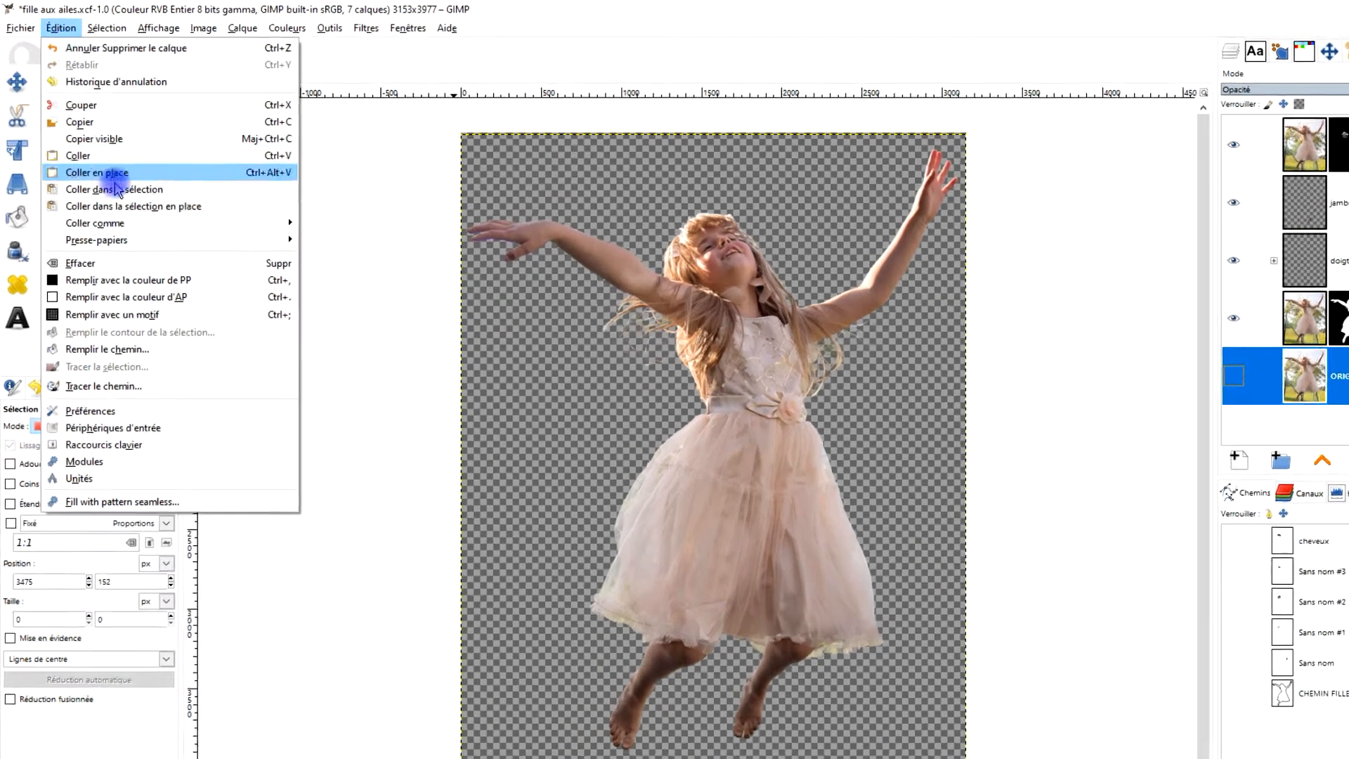
pyautogui.moveTo(131, 191)
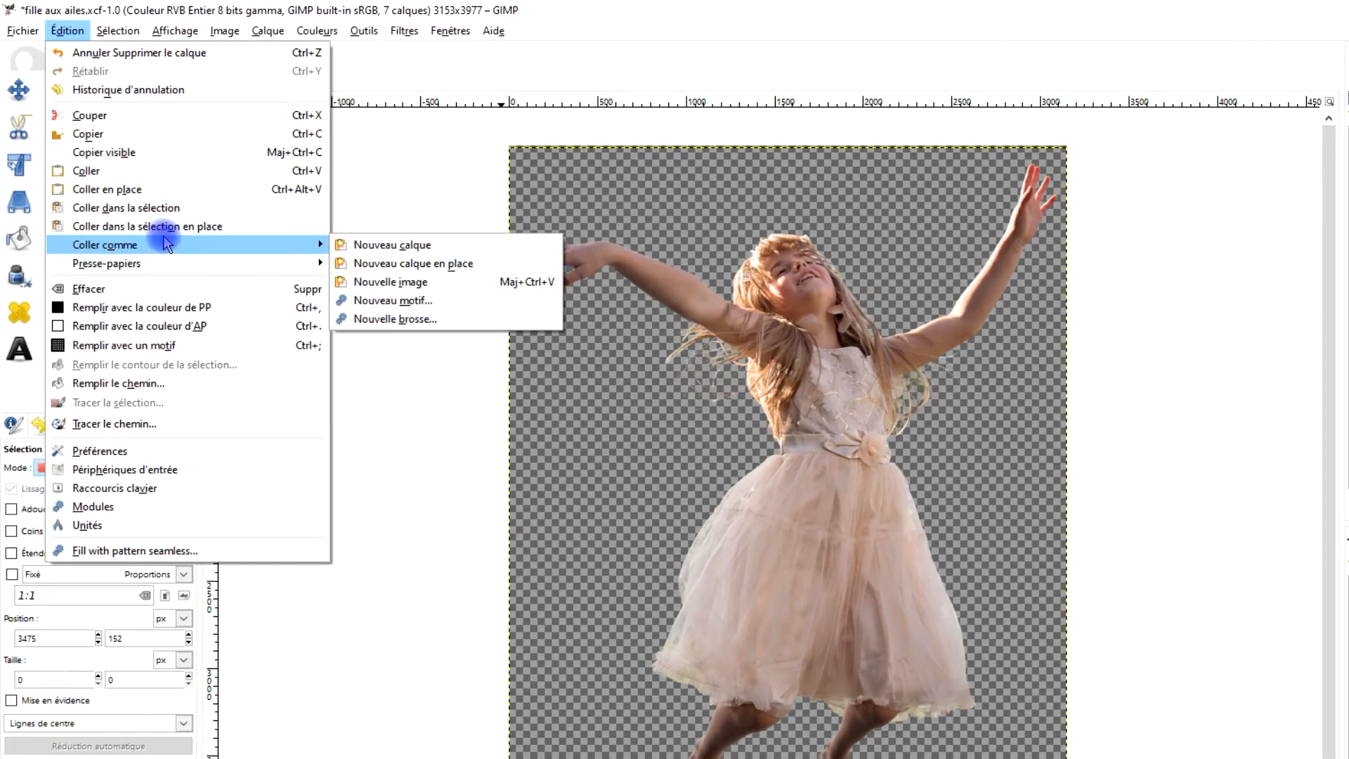
pyautogui.click(382, 245)
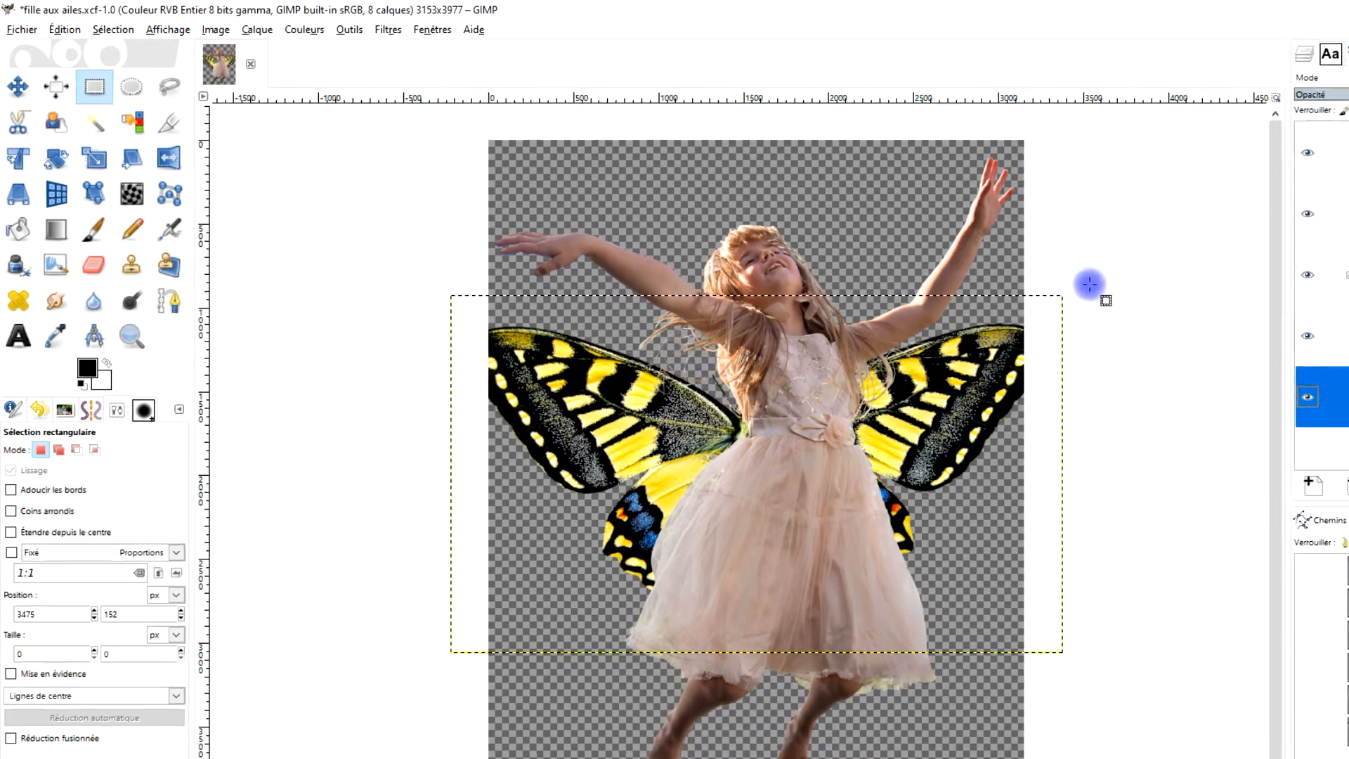
pyautogui.doubleClick(1202, 332)
pyautogui.write('papillon original')
pyautogui.press('Return')
# Duplicate the "papillon original" layer and name the copy "modifié les ailes".
pyautogui.hotkey('shift', 'ctrl', 'd')
pyautogui.write('modifié les ailes')
pyautogui.press('Return')
# Scale the "modifié les ailes" layer proportionally to about 5390 px wide behind the girl, and fit the canvas to the layers.
pyautogui.hotkey('shift', 's')
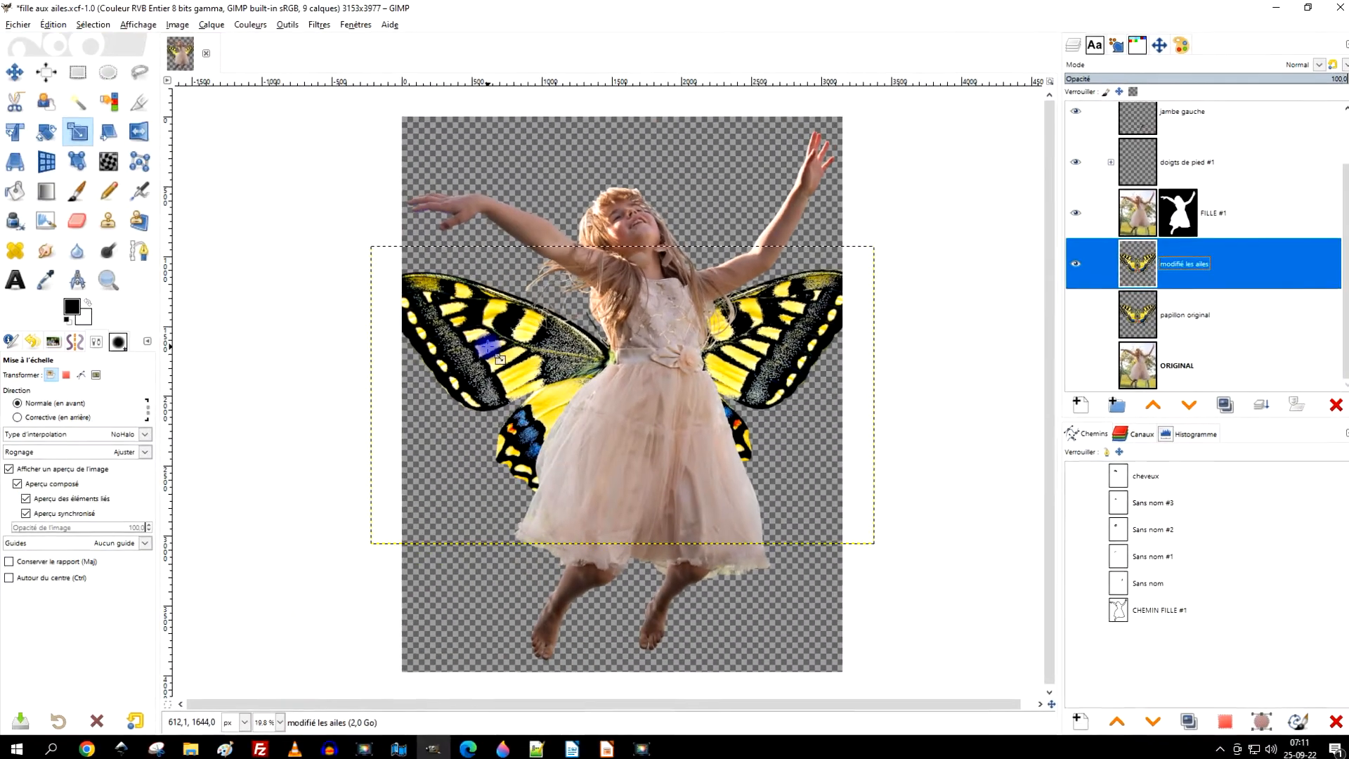
pyautogui.click(503, 358)
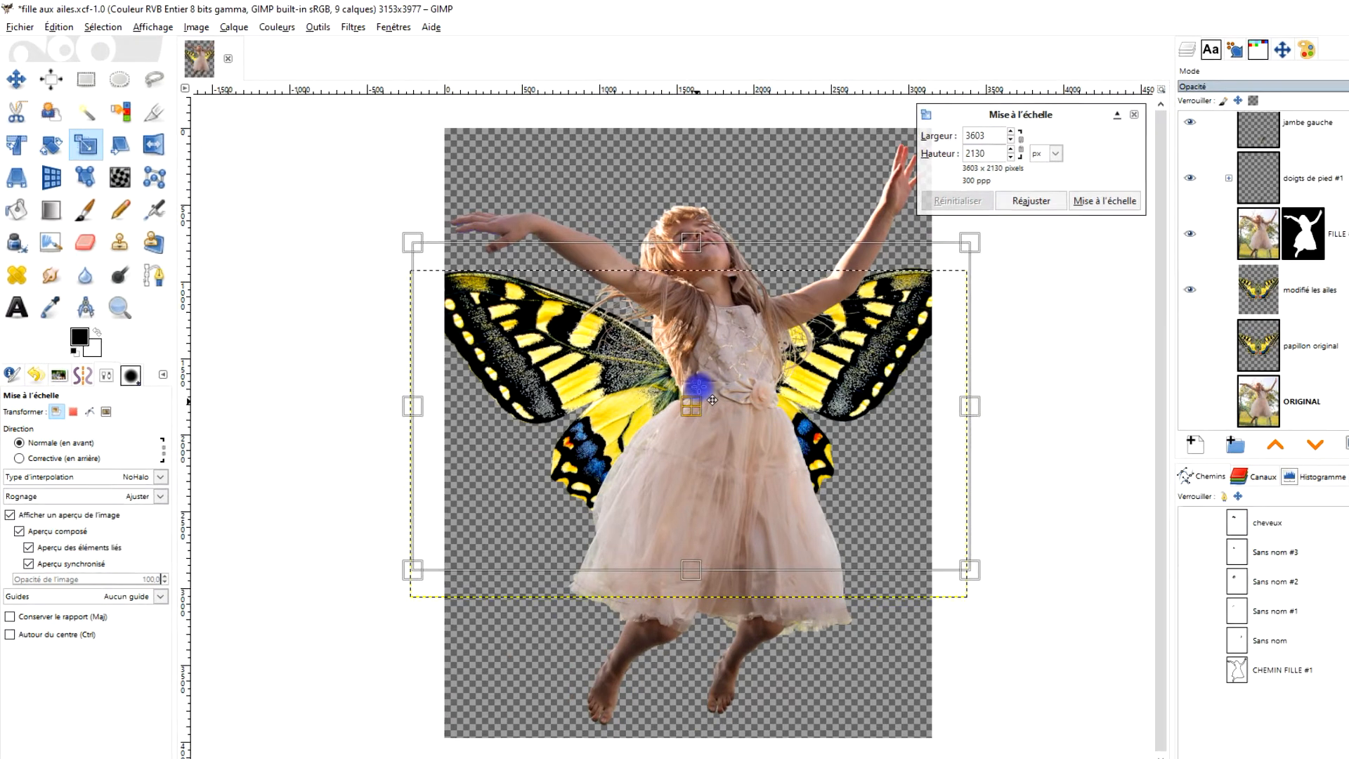
pyautogui.moveTo(712, 399); pyautogui.dragTo(782, 339)
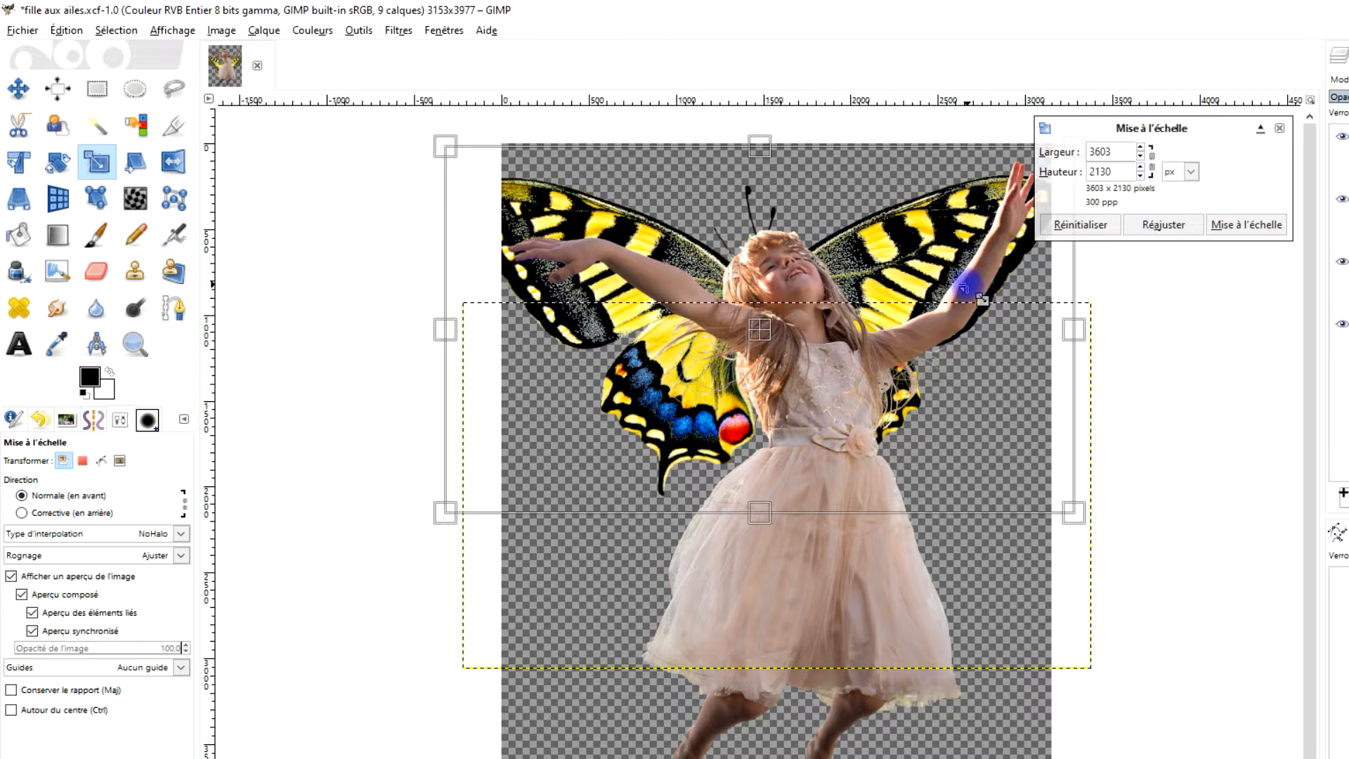
pyautogui.click(1261, 224)
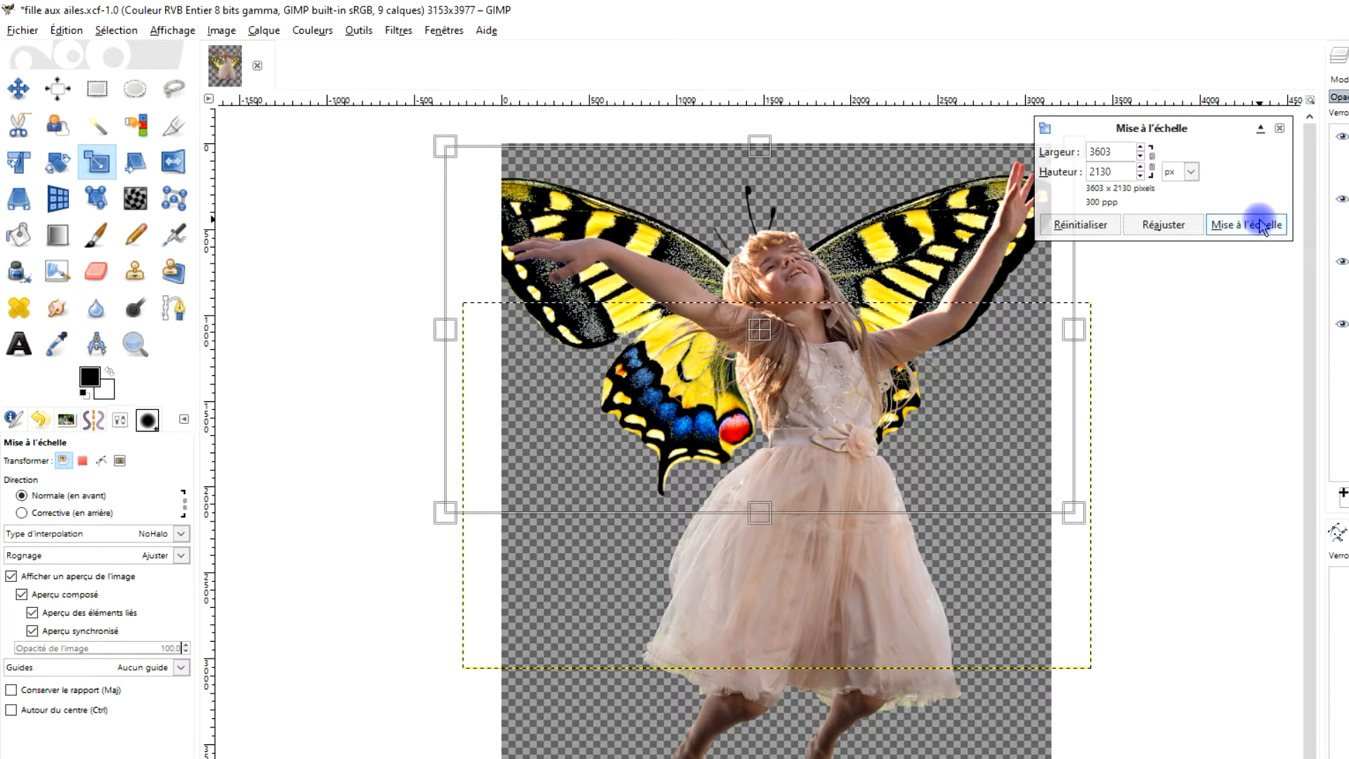
pyautogui.moveTo(370, 564); pyautogui.dragTo(299, 613)
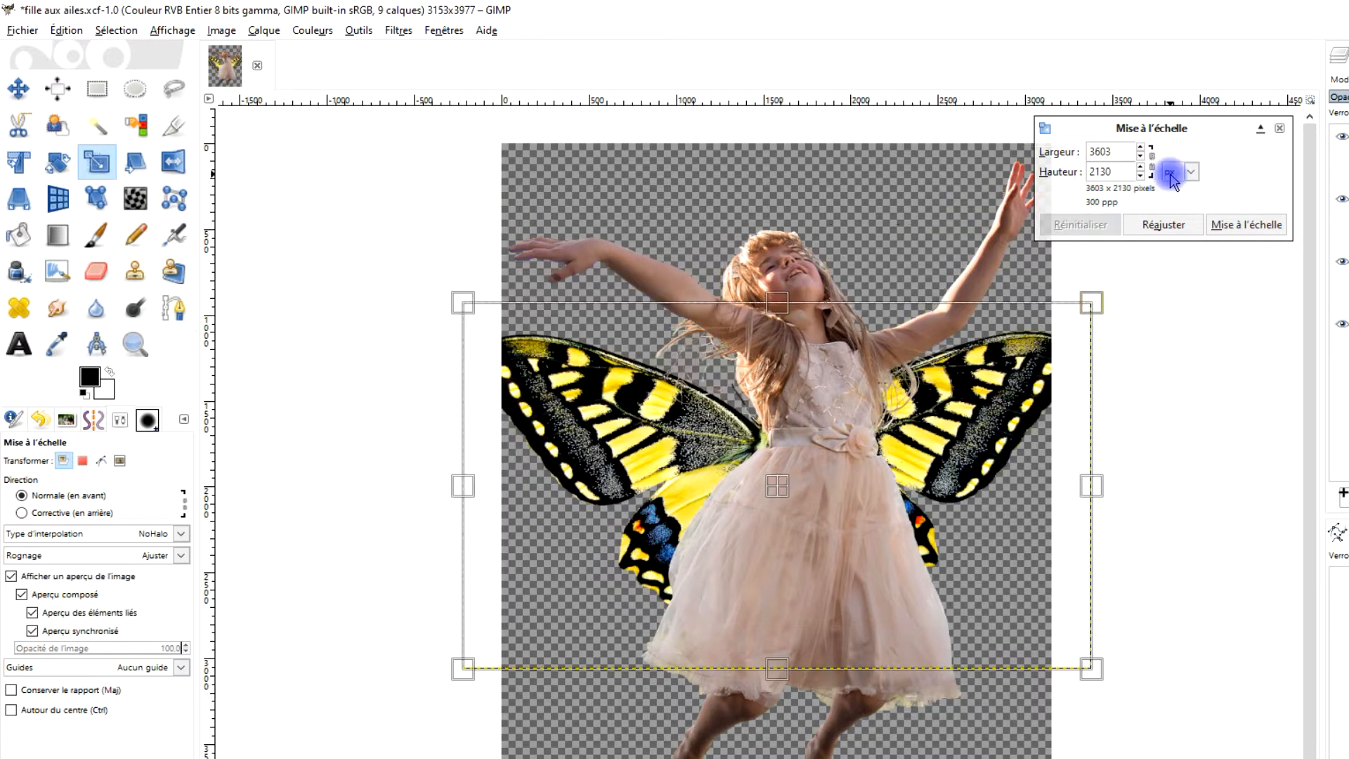
pyautogui.click(1152, 161)
pyautogui.moveTo(454, 635); pyautogui.dragTo(150, 758)
pyautogui.moveTo(634, 598); pyautogui.dragTo(790, 418)
pyautogui.click(1233, 223)
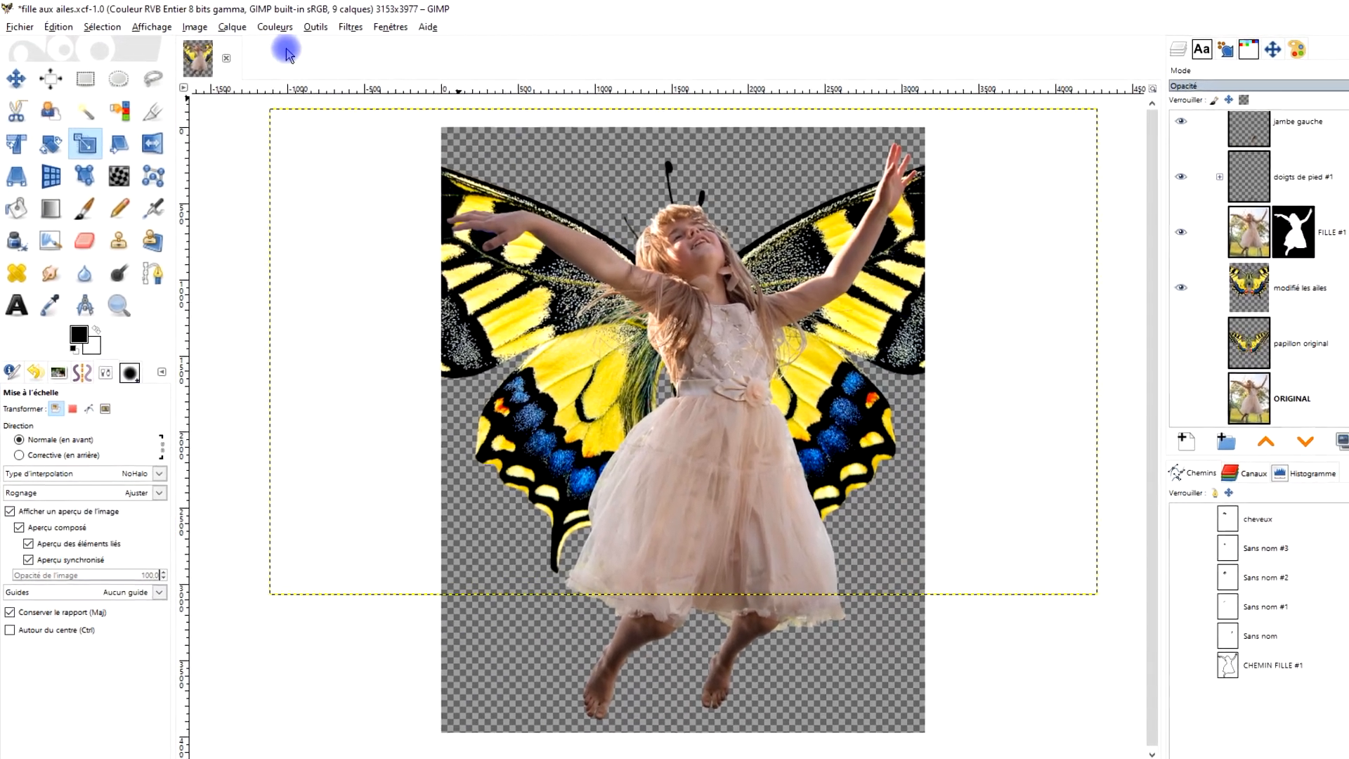
pyautogui.click(195, 27)
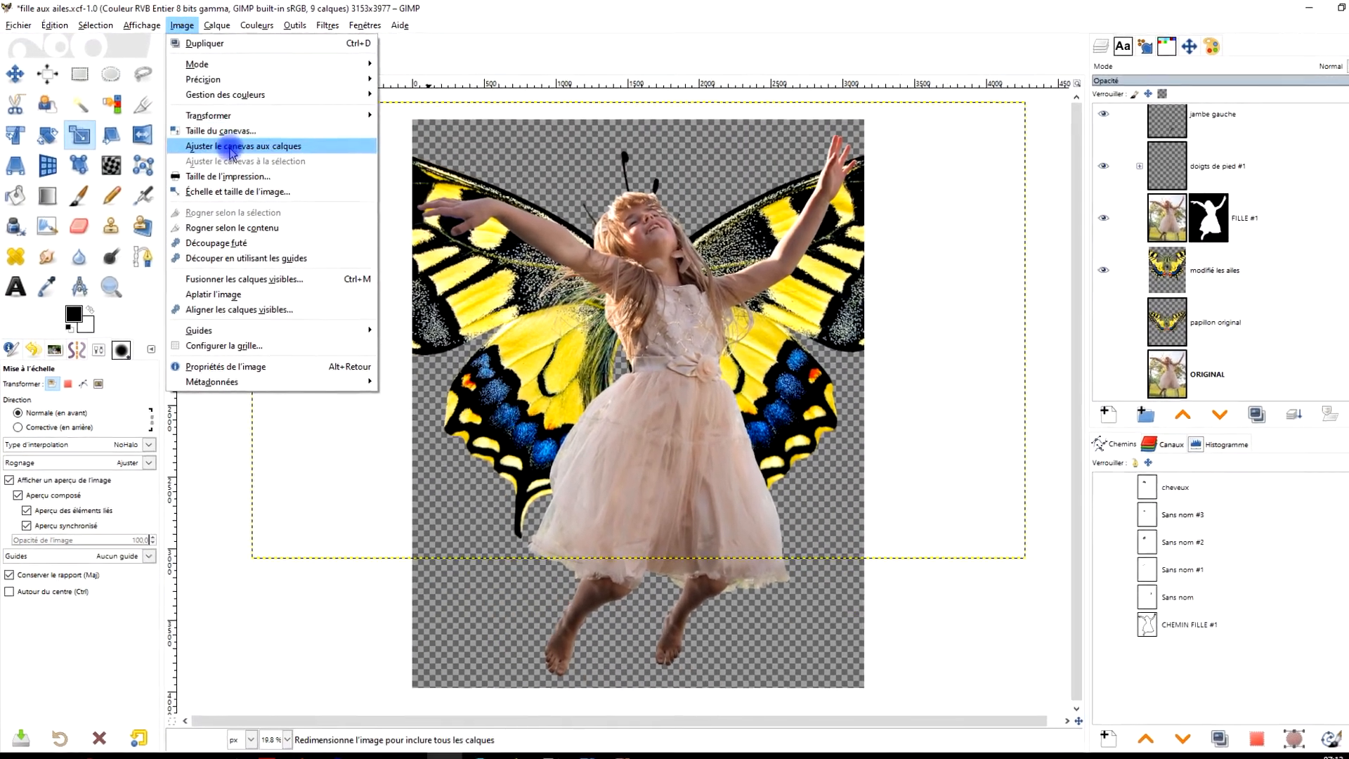
pyautogui.click(230, 152)
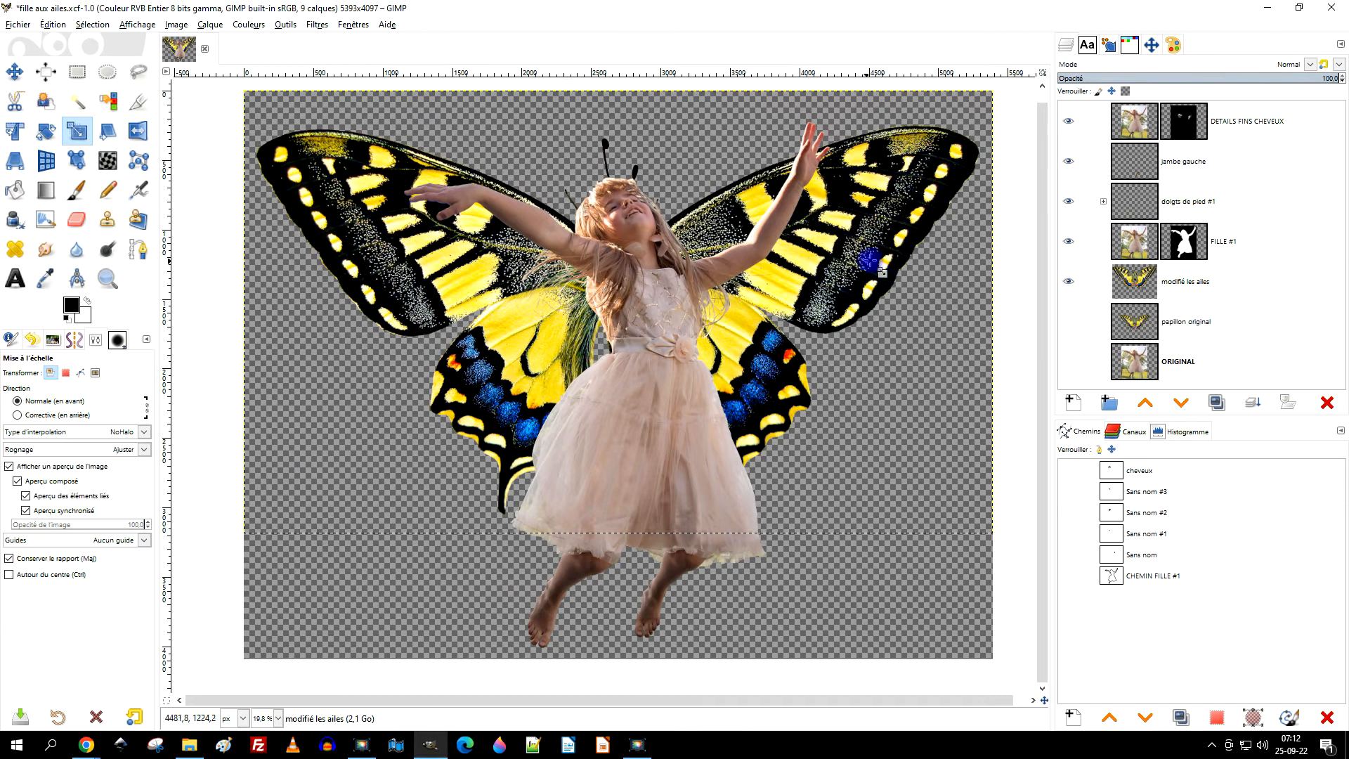
# Duplicate the "modifié les ailes" layer, hide the source layer and show only the copy.
pyautogui.click(1183, 283)
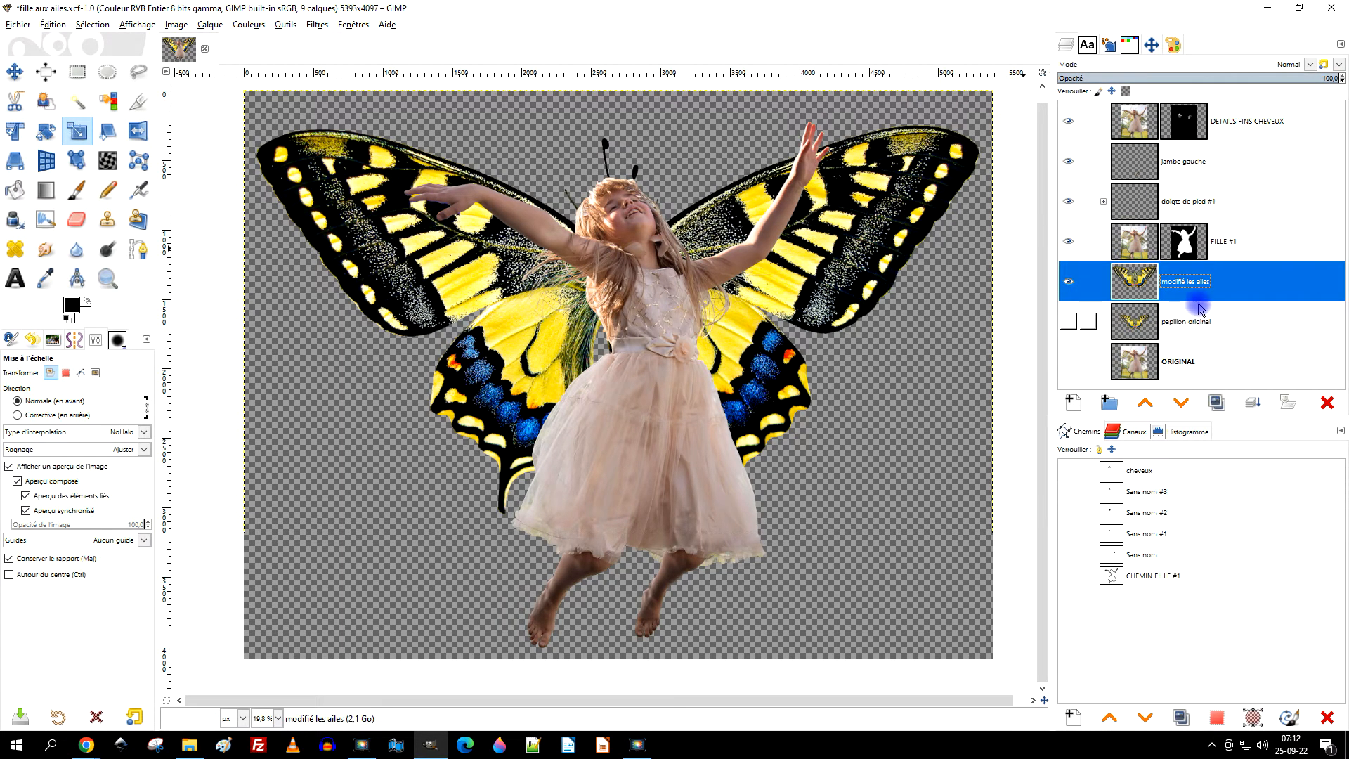
pyautogui.click(1219, 404)
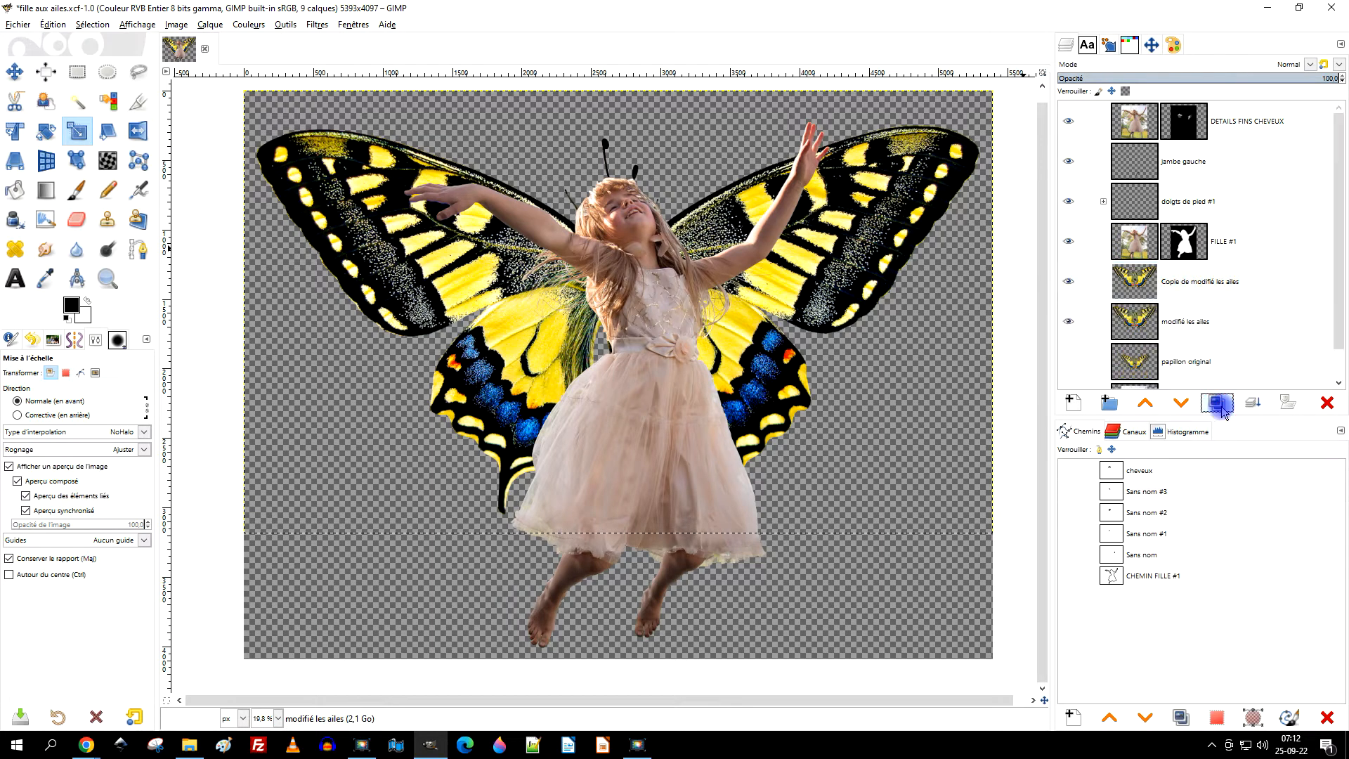
pyautogui.click(1071, 324)
pyautogui.click(1187, 297)
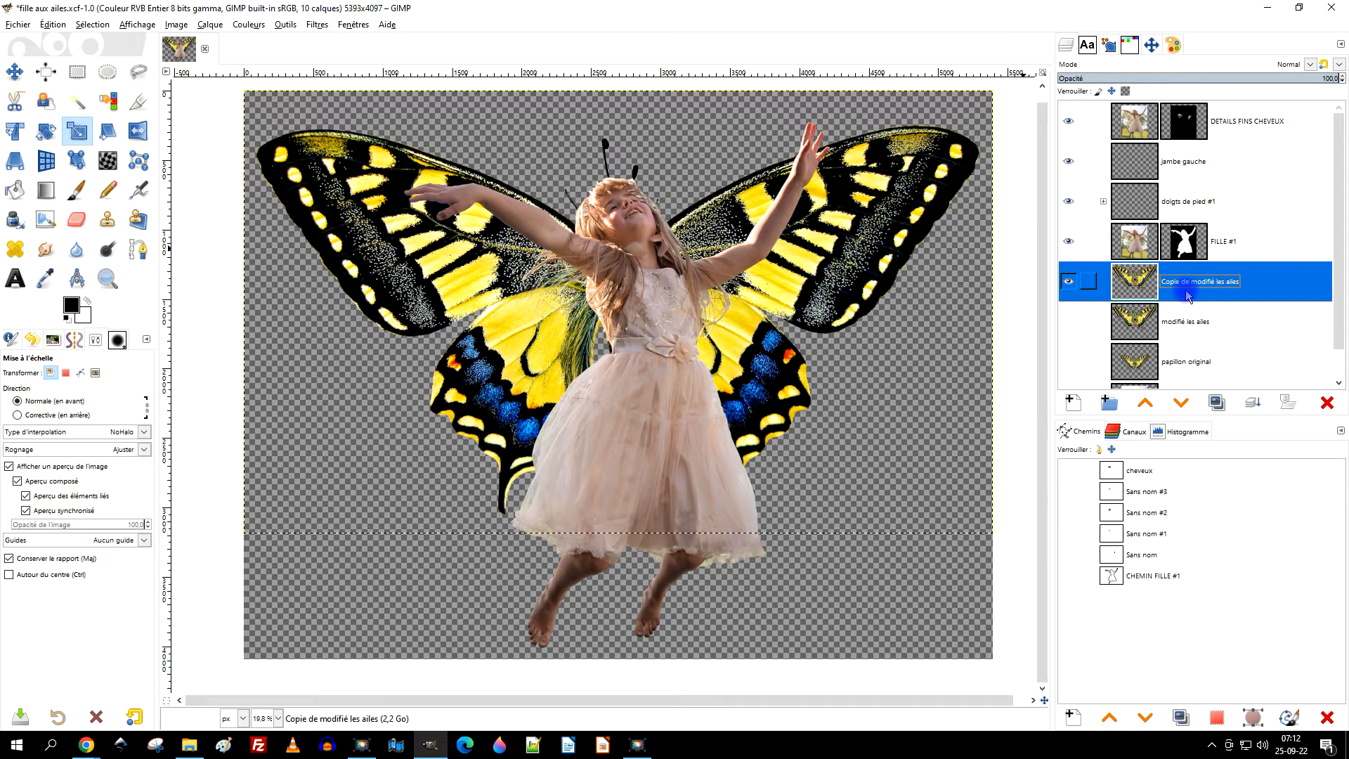
pyautogui.keyDown('shift'); pyautogui.click(1070, 283); pyautogui.keyUp('shift')
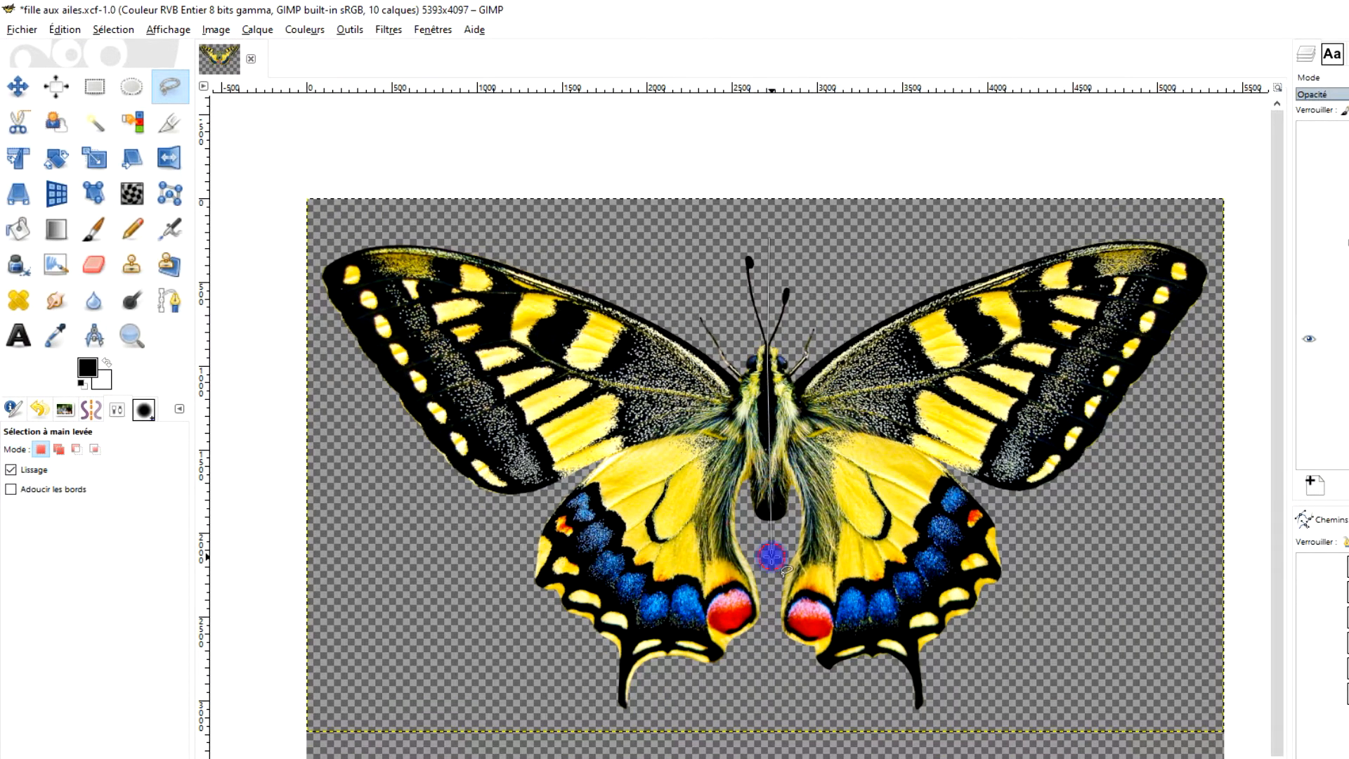
# Outline the left half of the butterfly with a free selection, following the centre line of its body.
pyautogui.click(776, 703)
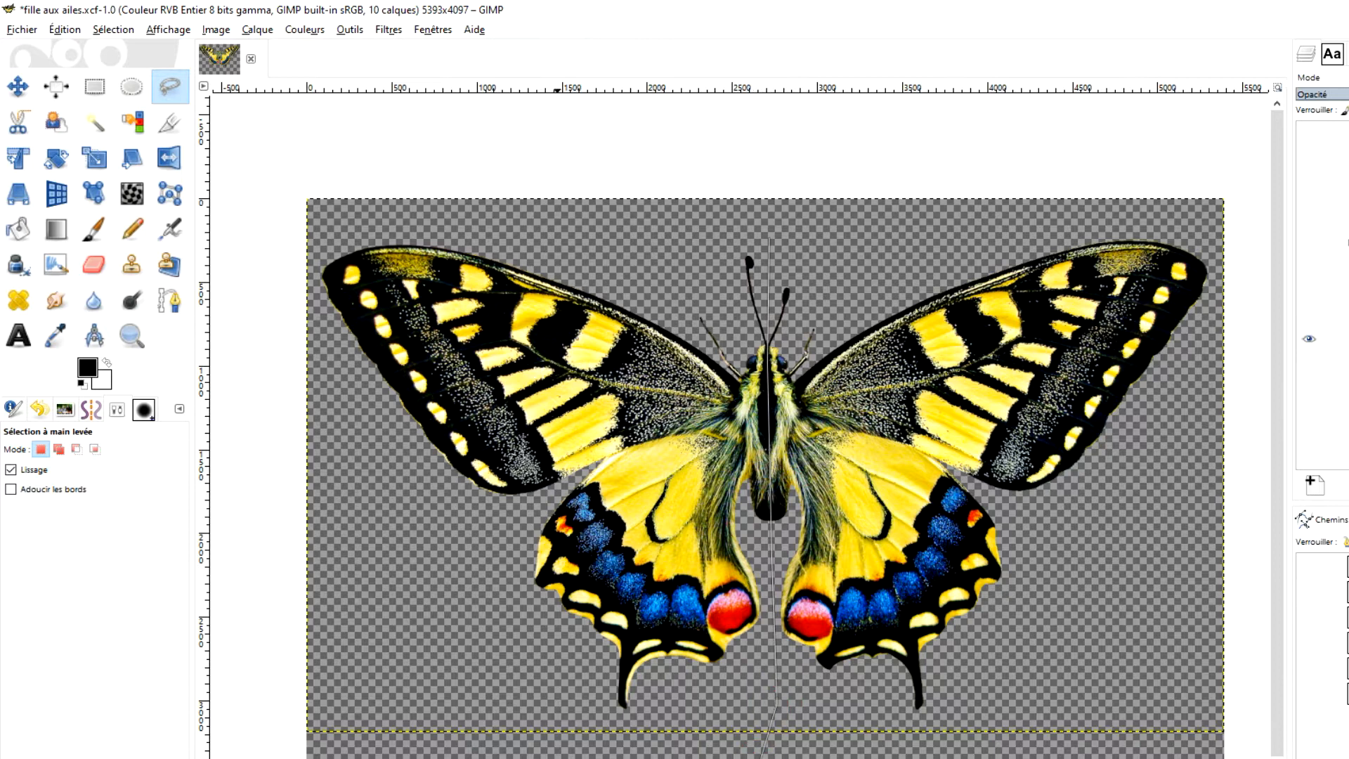
pyautogui.click(288, 551)
pyautogui.click(262, 241)
pyautogui.click(331, 151)
pyautogui.click(549, 128)
pyautogui.click(666, 160)
pyautogui.click(771, 240)
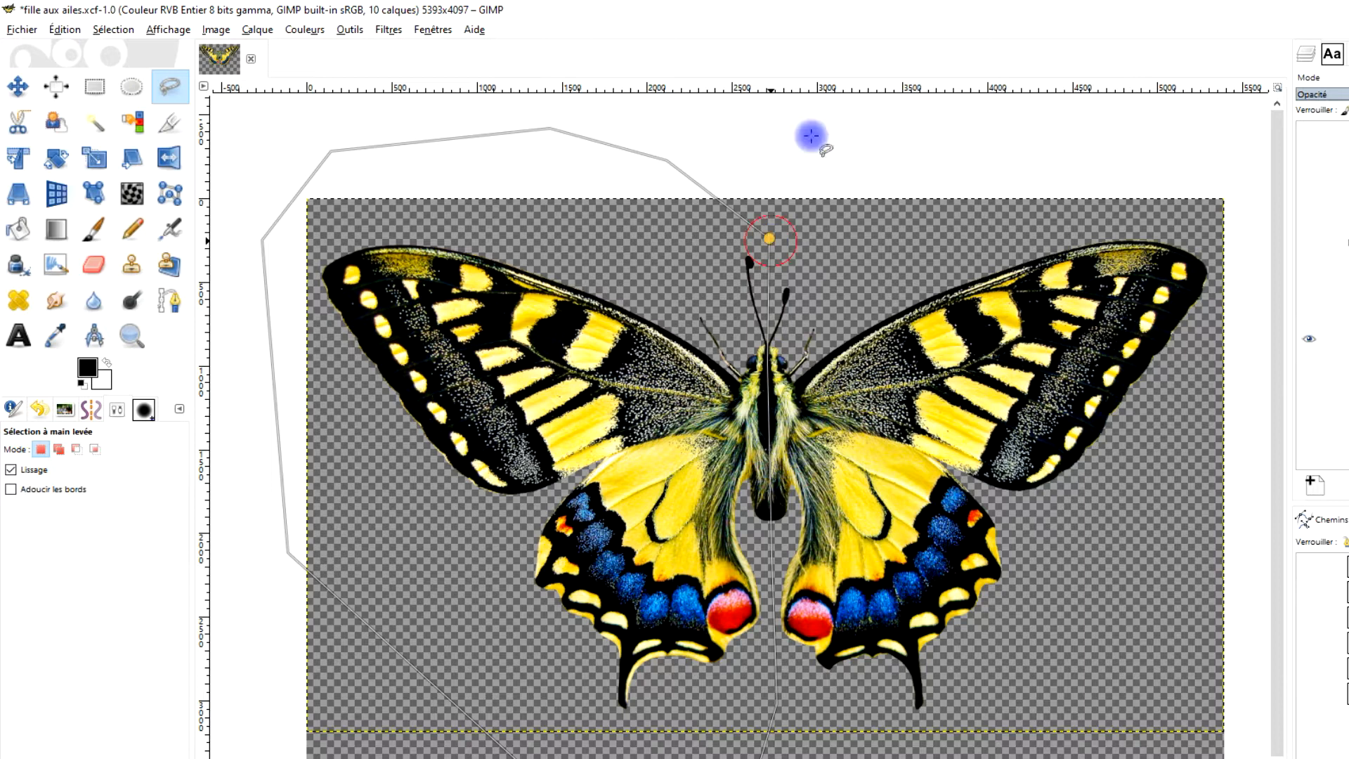
pyautogui.press('Return')
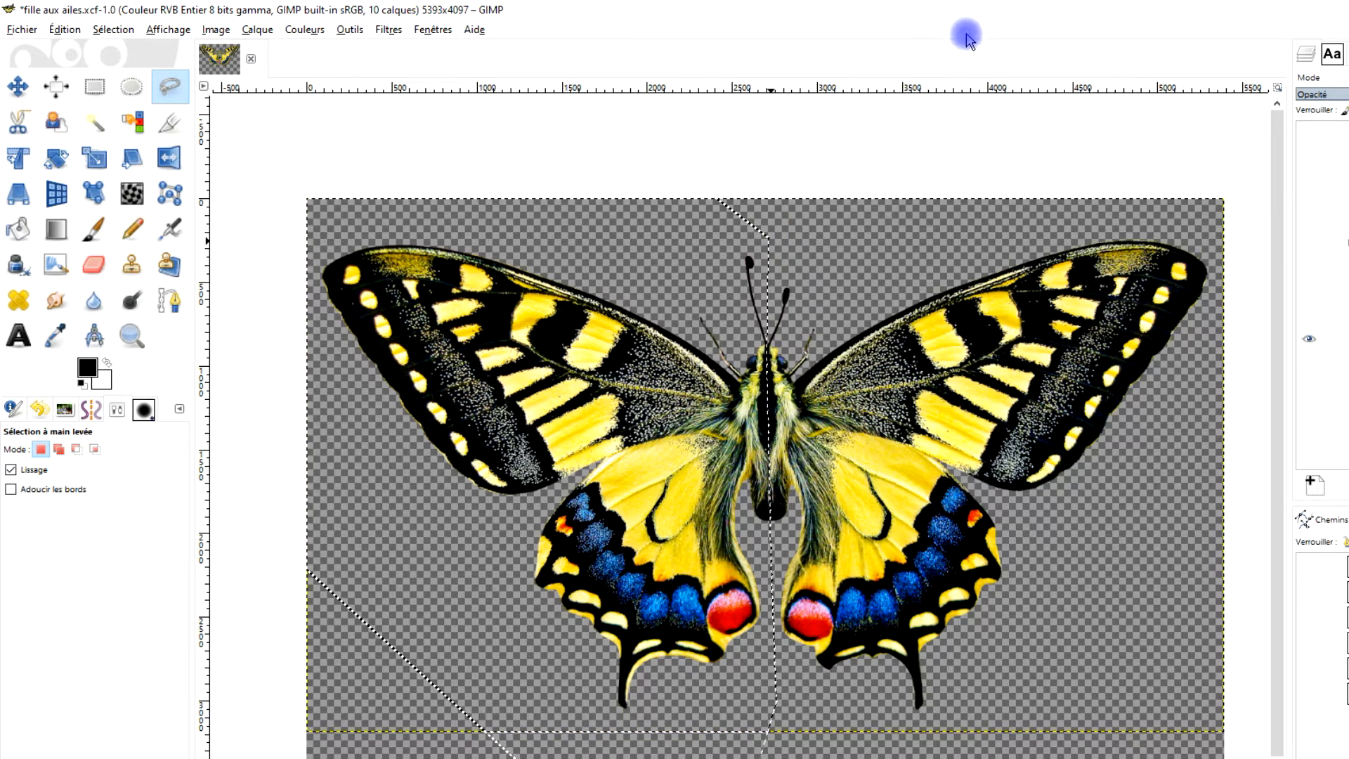
# Cut the selected left wing onto its own new layer and name that layer "aile gauche".
pyautogui.press('ctrl')
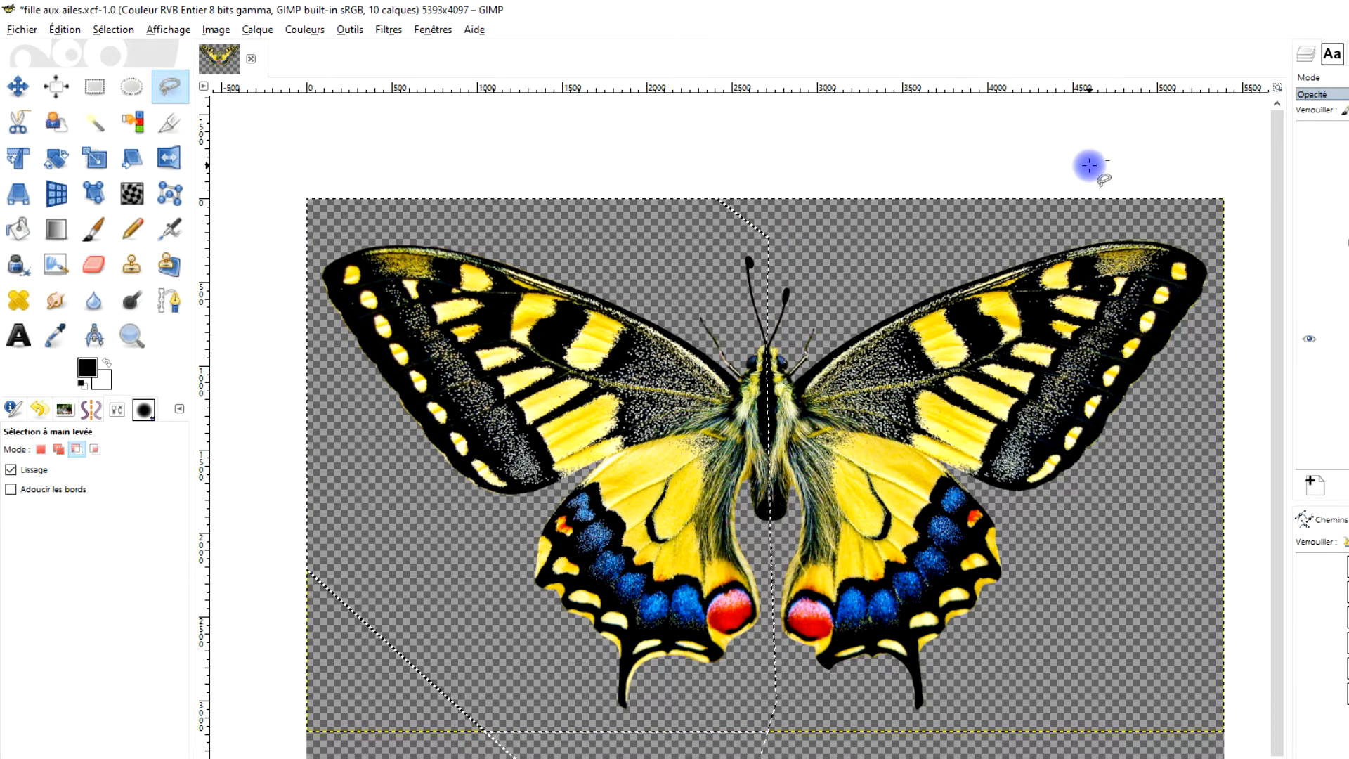
pyautogui.press('Delete')
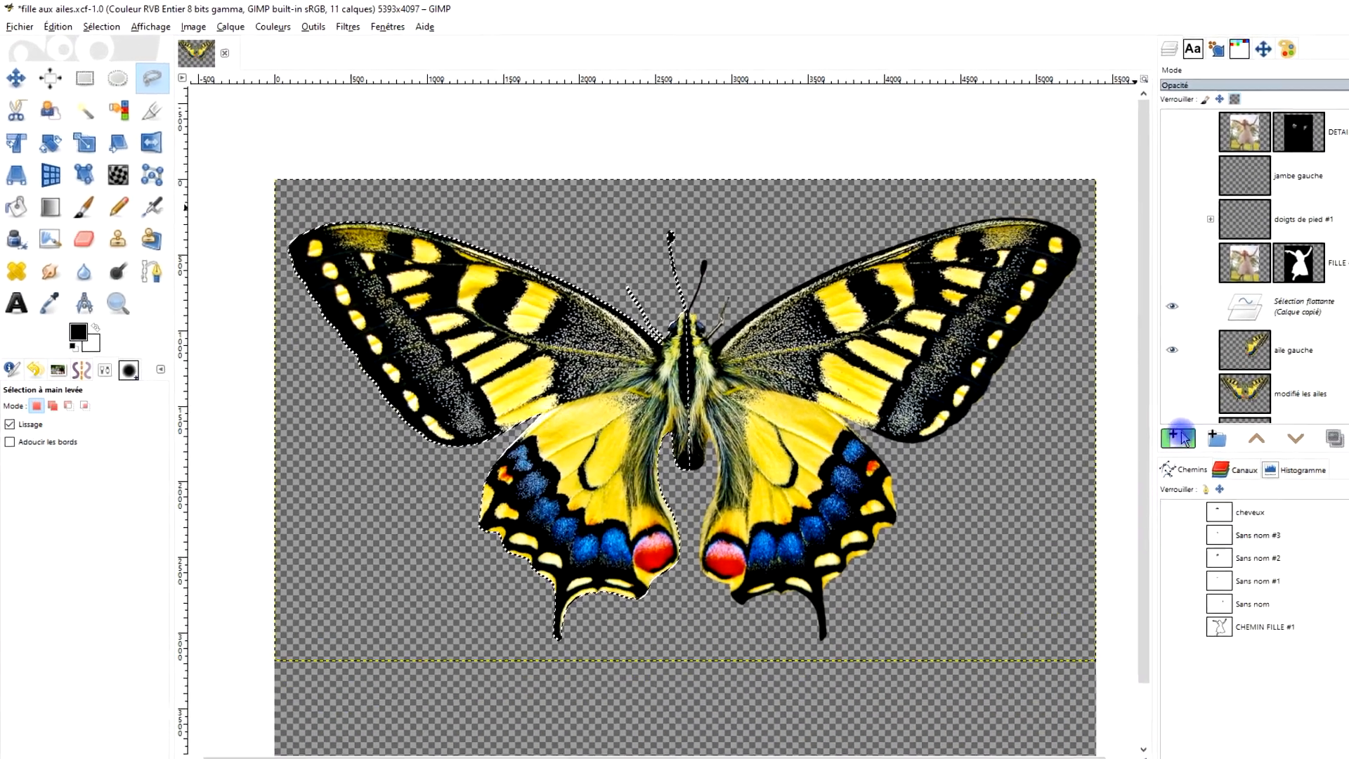
pyautogui.click(1233, 456)
pyautogui.doubleClick(1185, 284)
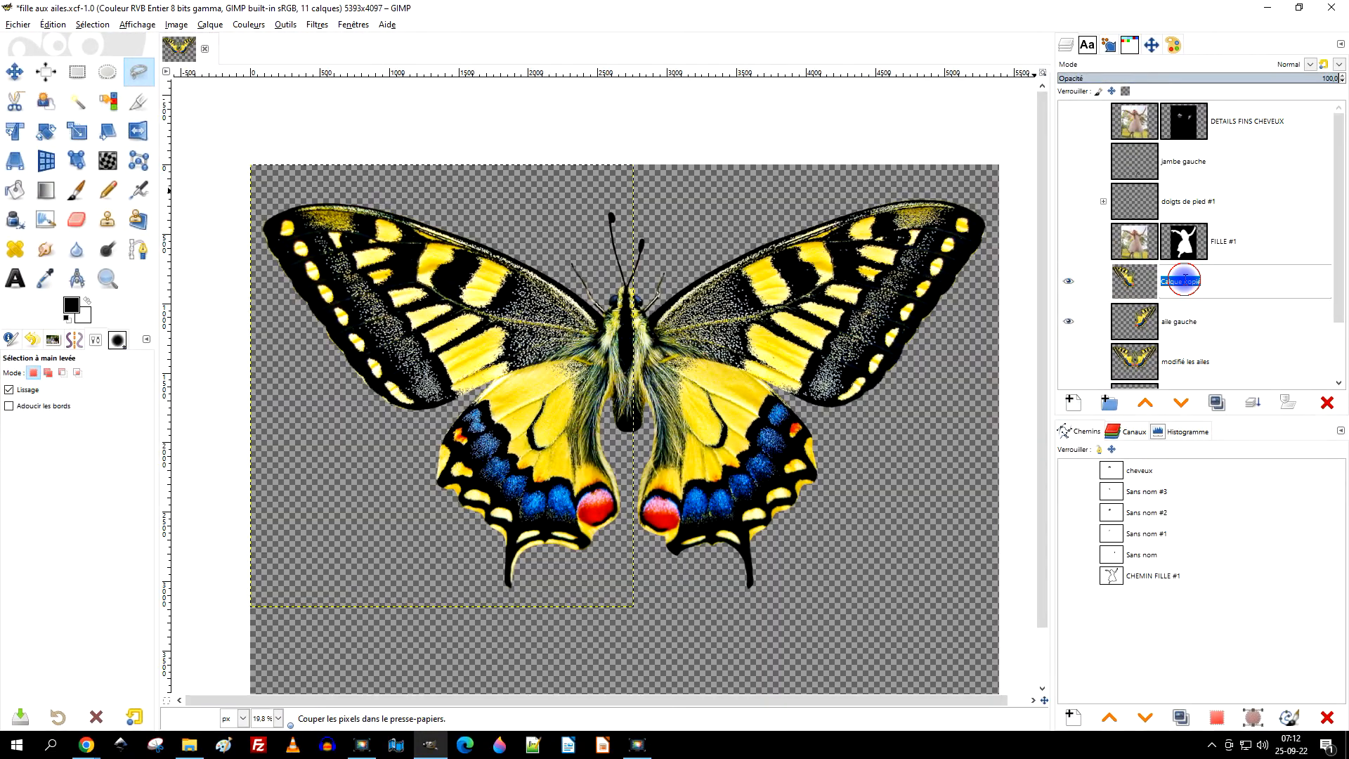
pyautogui.write('aile gauche')
pyautogui.press('Return')
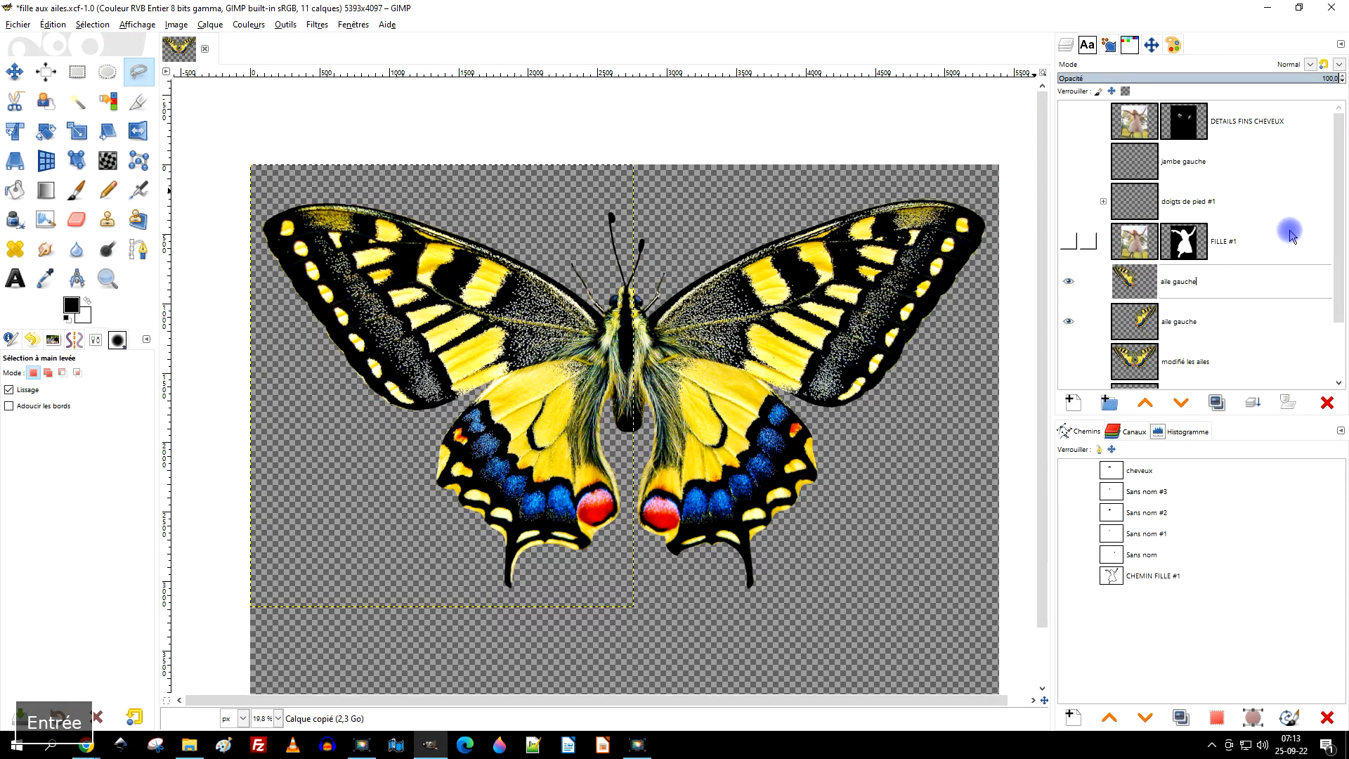
# Rename the layer holding the right wing to "aile droite".
pyautogui.doubleClick(1194, 321)
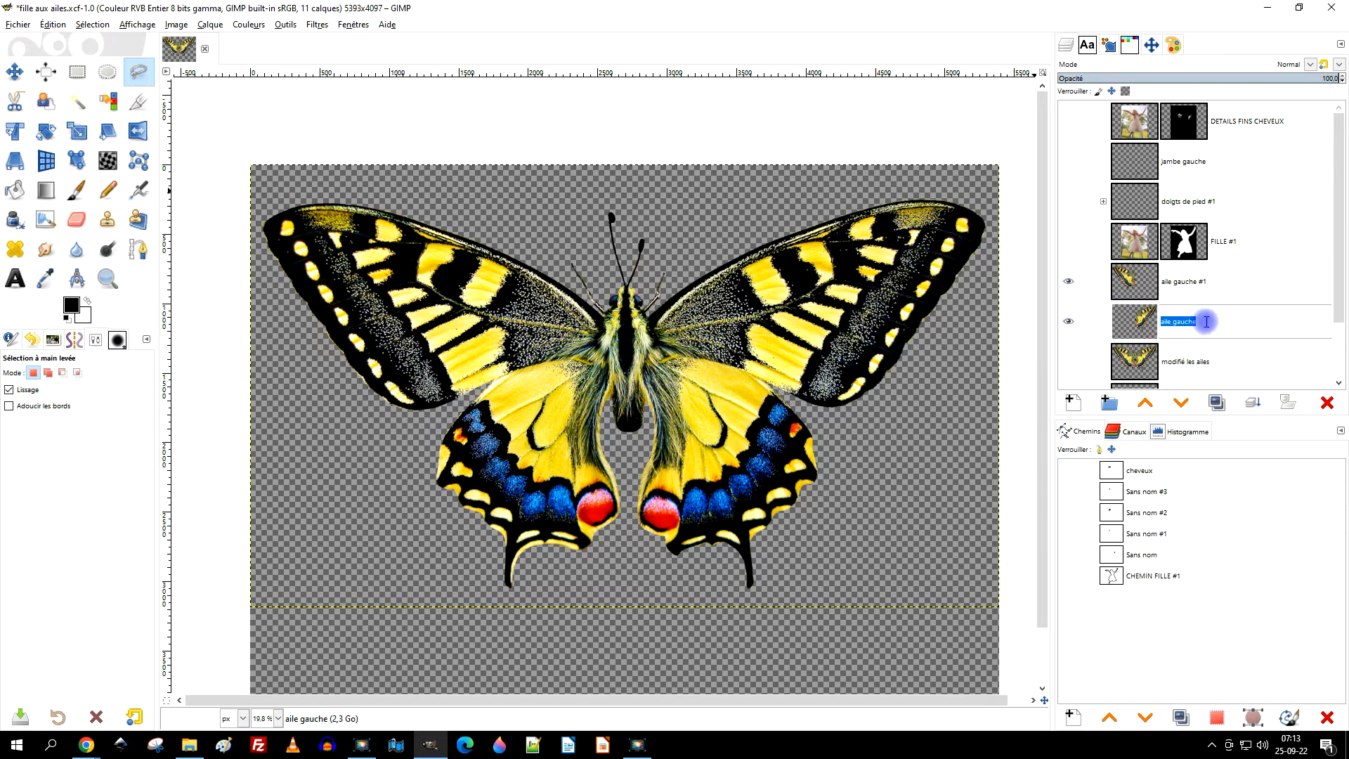
pyautogui.write('droi')
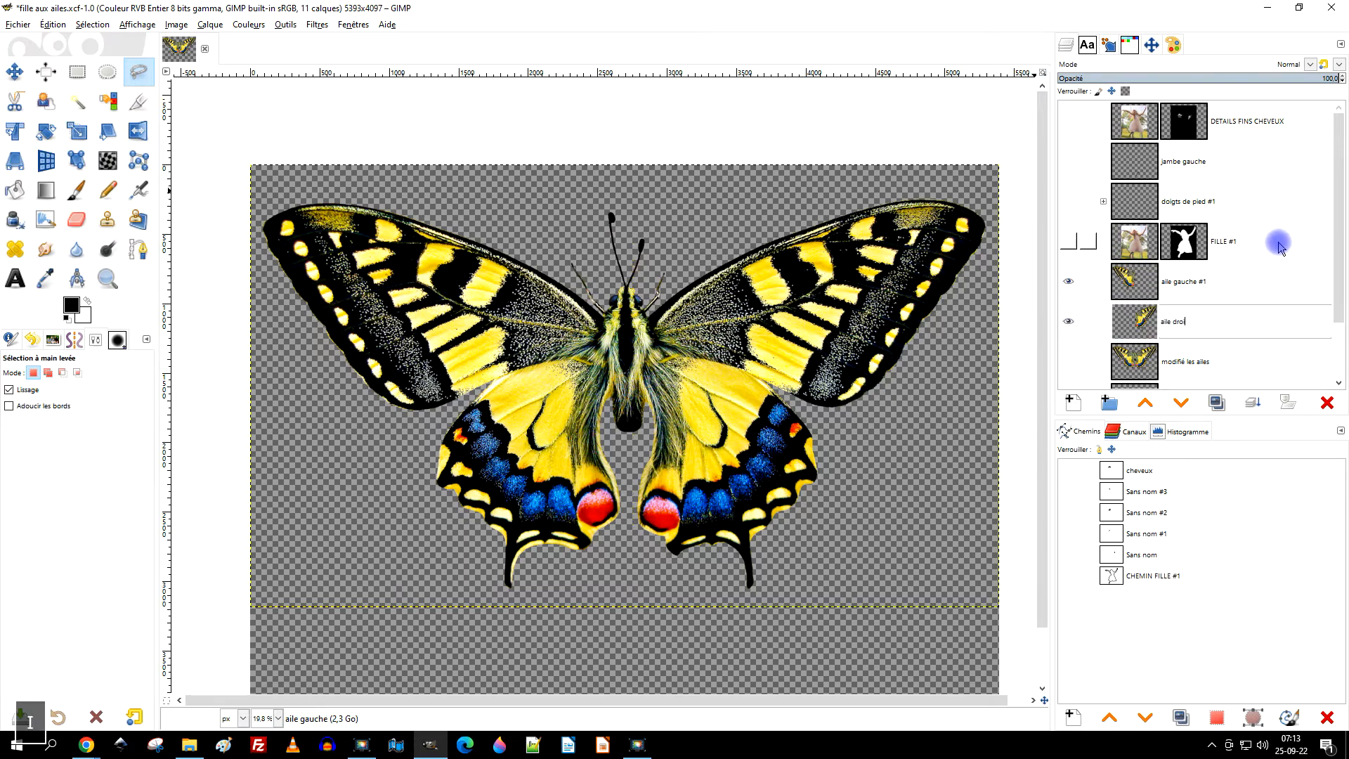
pyautogui.write('te')
pyautogui.press('Return')
# Remove the number suffix from the left wing layer's name so it reads "aile gauche".
pyautogui.click(1197, 280)
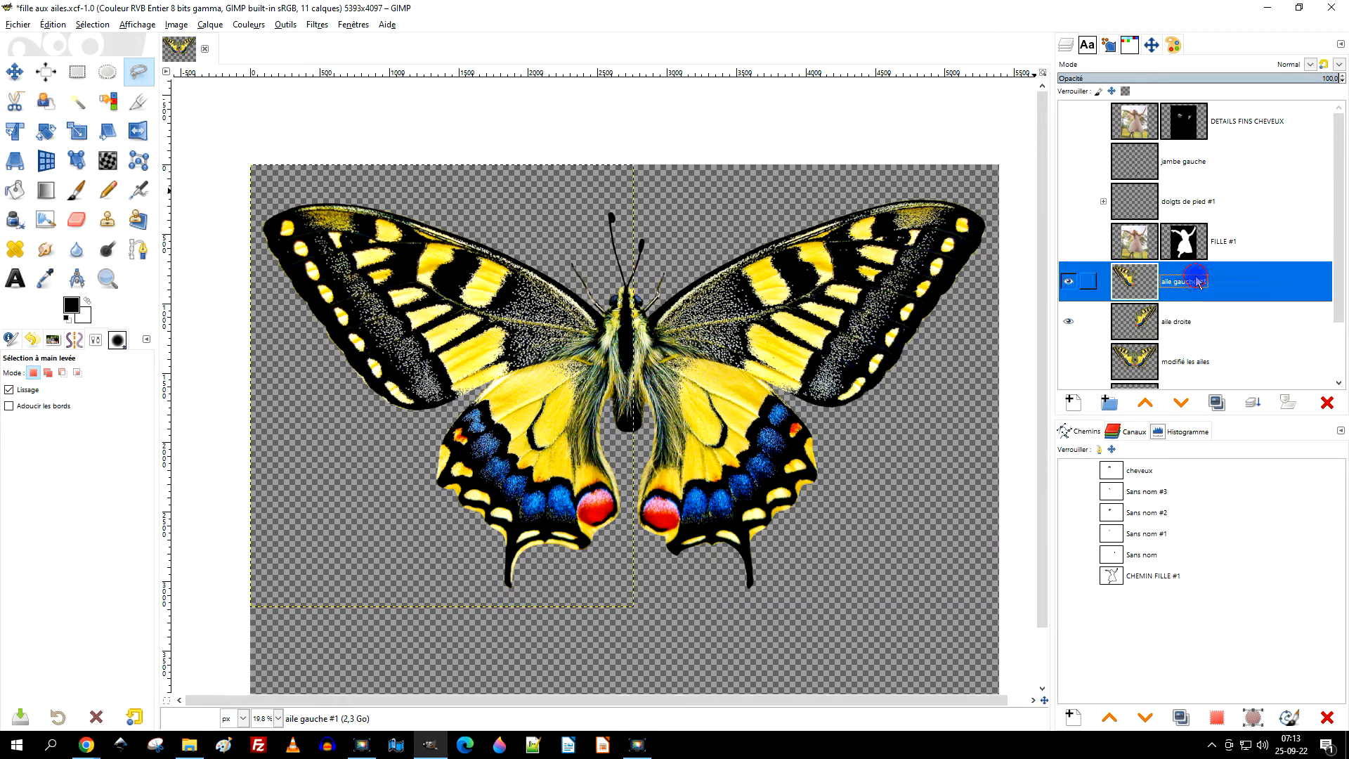
pyautogui.doubleClick(1194, 293)
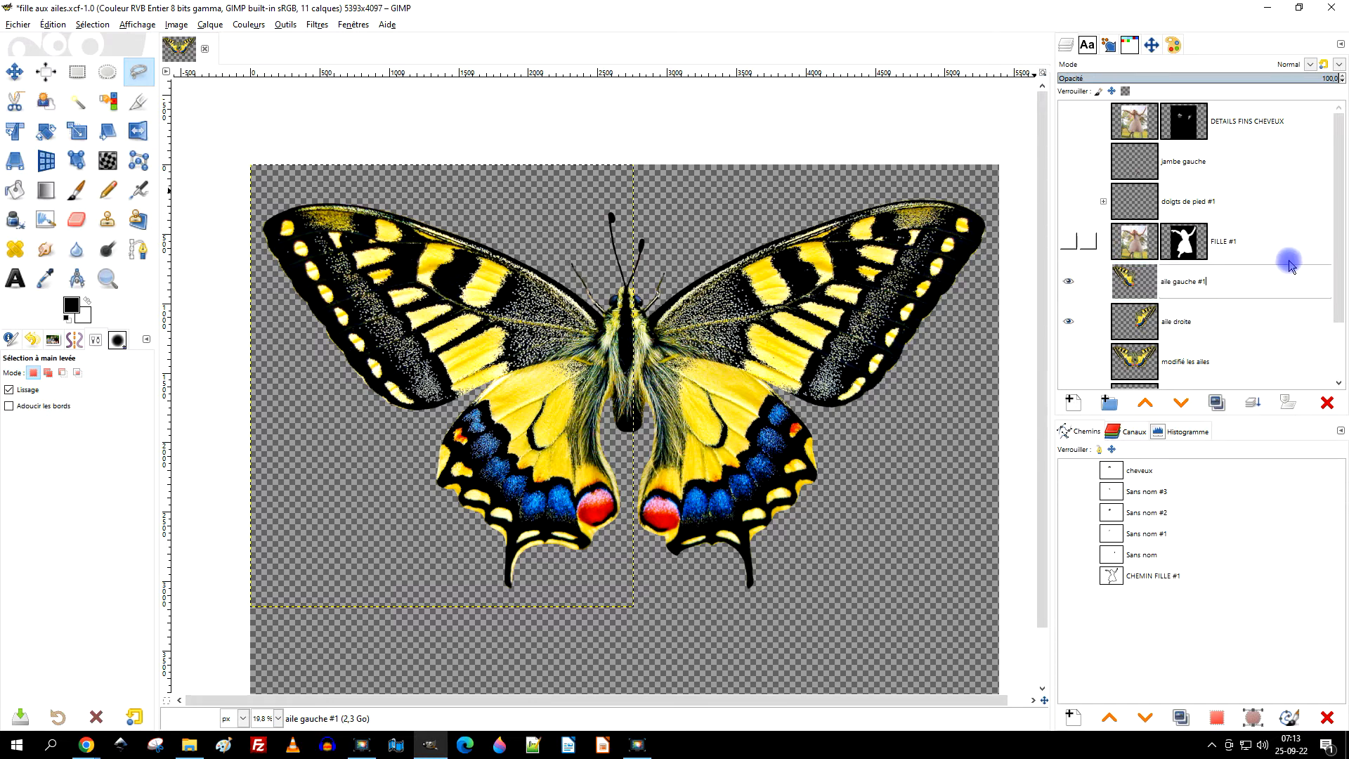
pyautogui.press('BackSpace')
pyautogui.press('Return')
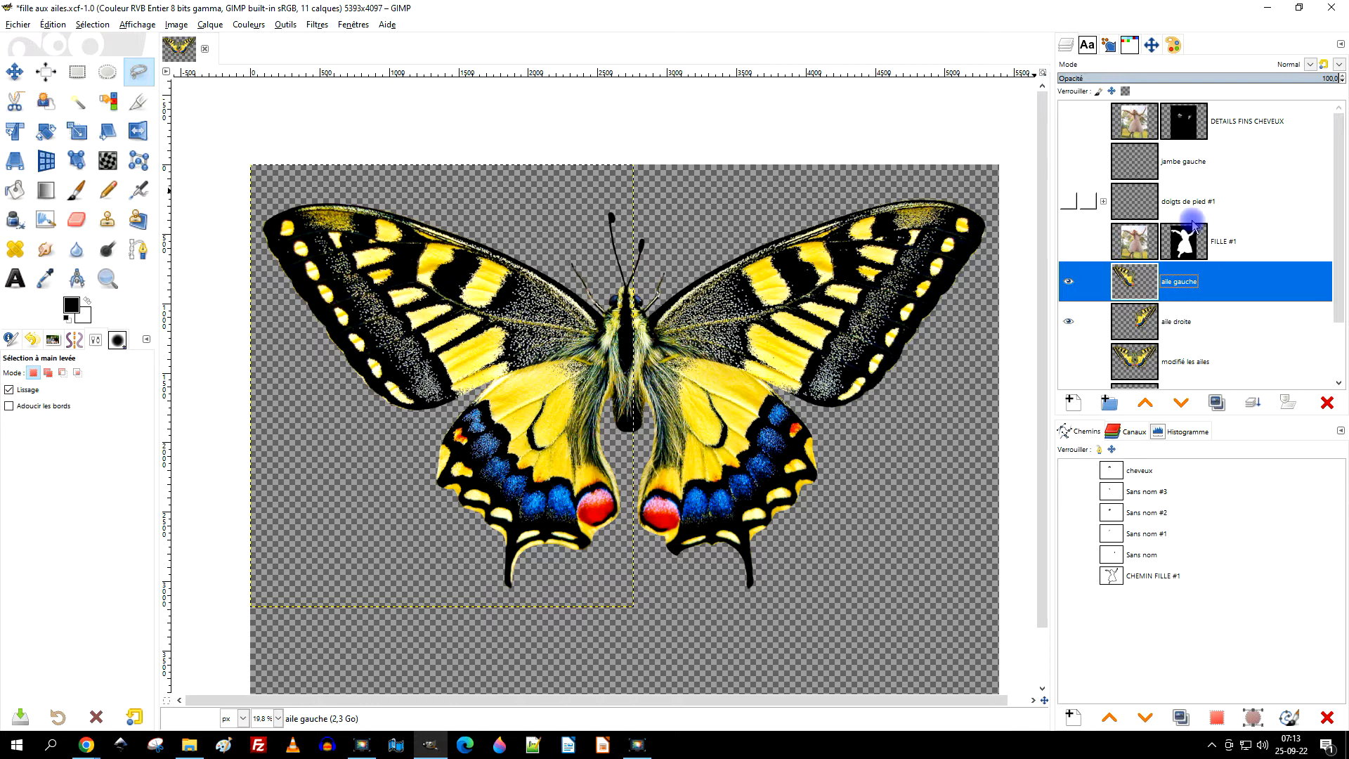
# Show the FILLE #1, jambe gauche, doigts de pied #1 and DETAILS FINS CHEVEUX layers again over the wings.
pyautogui.click(1141, 322)
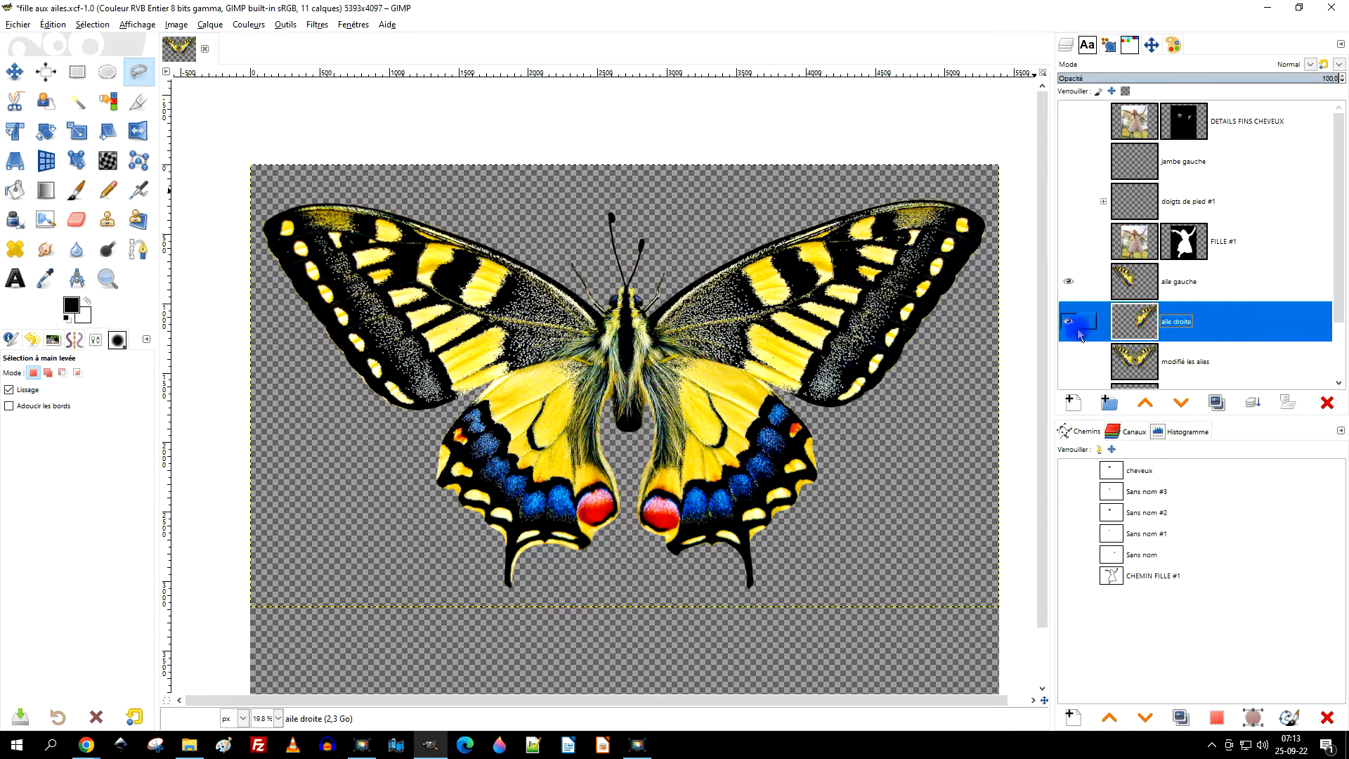
pyautogui.click(1071, 242)
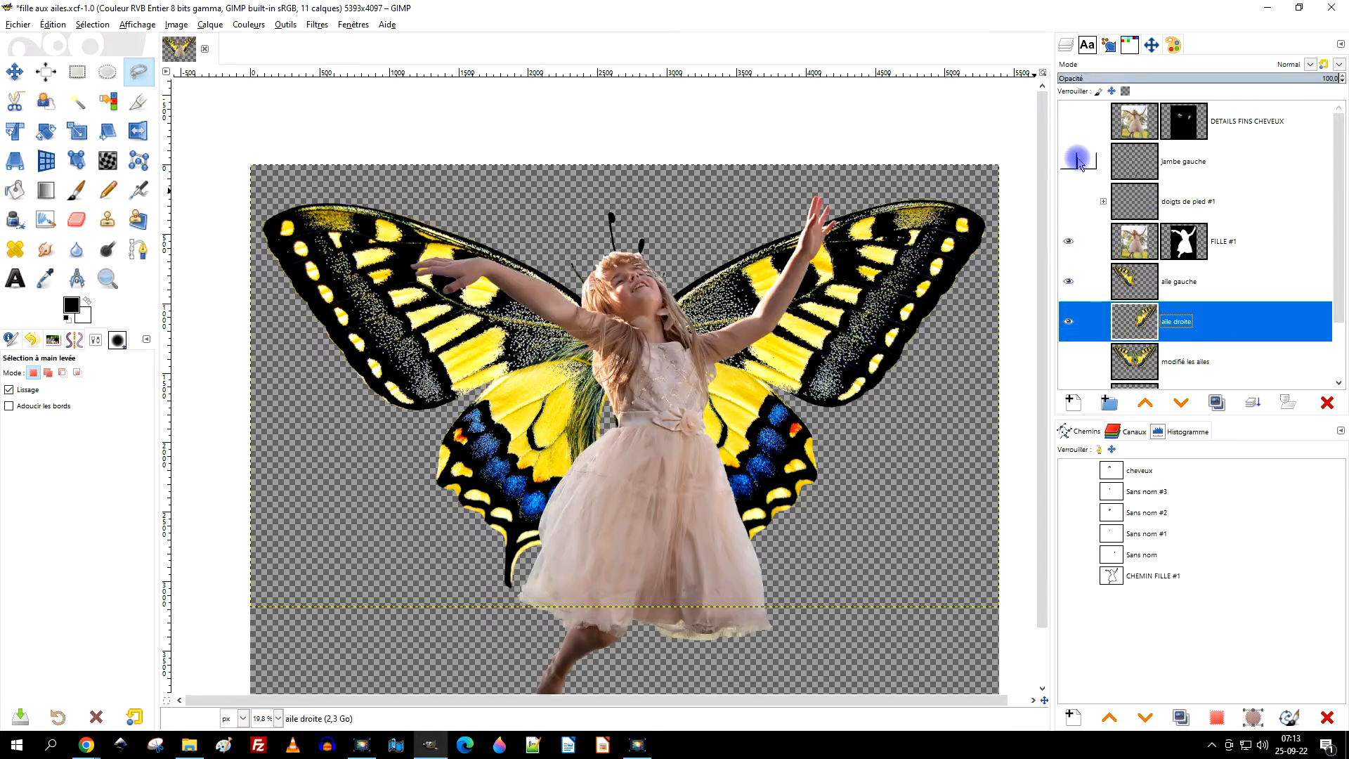
pyautogui.click(1080, 163)
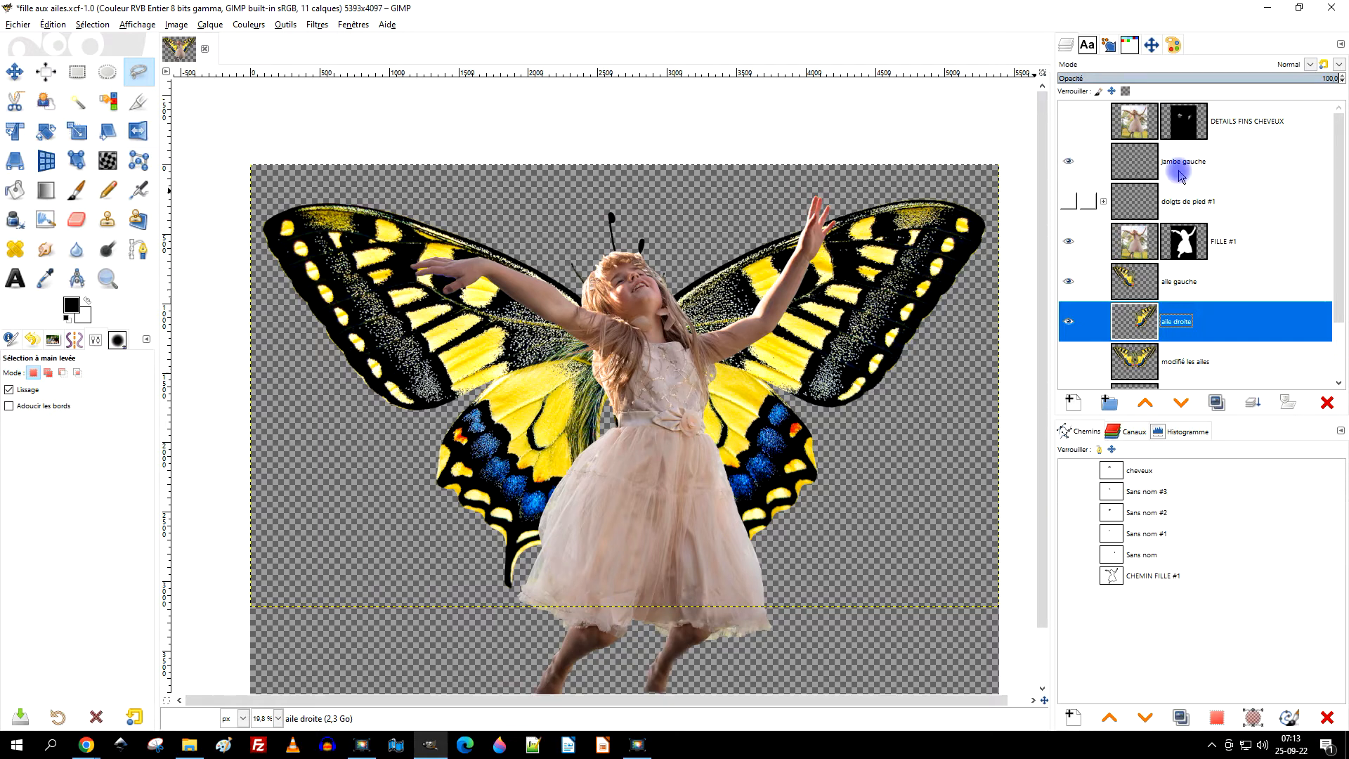
pyautogui.click(1074, 124)
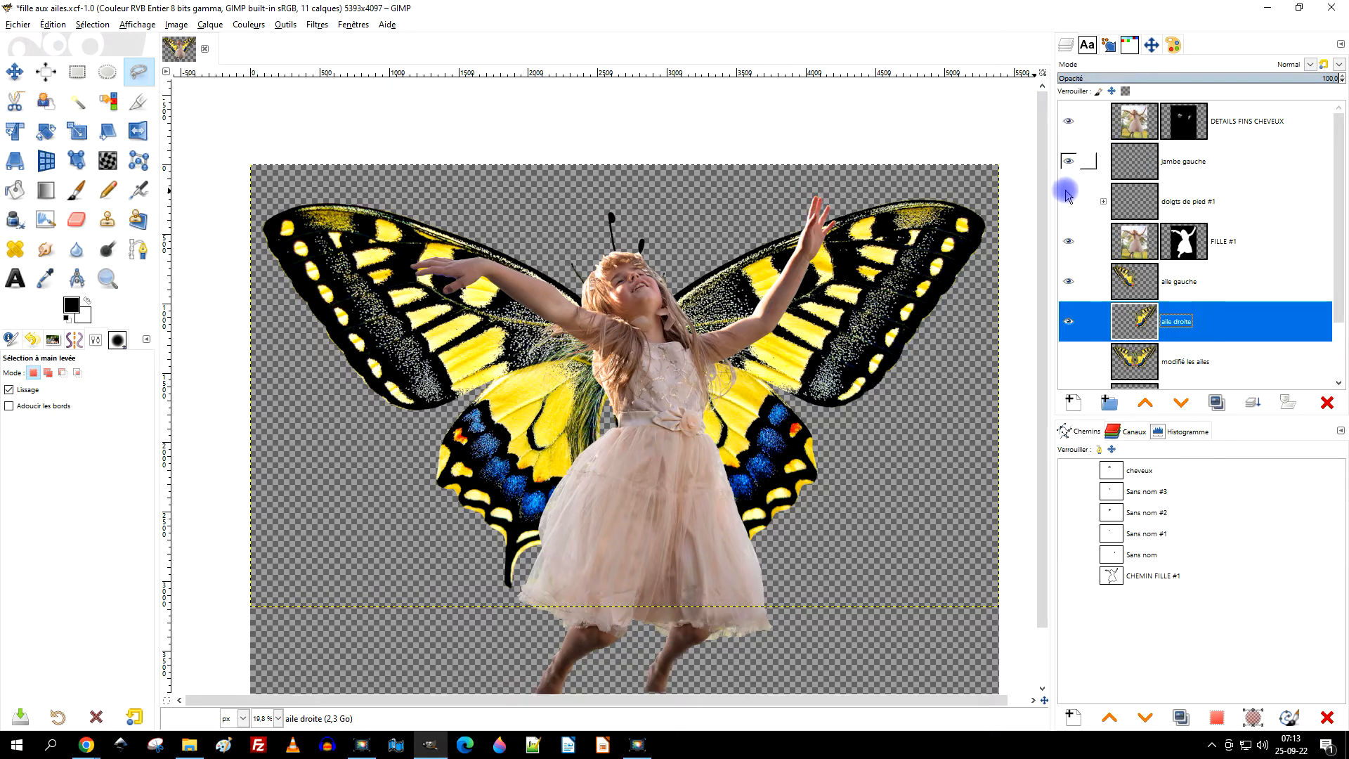
pyautogui.moveTo(806, 404); pyautogui.dragTo(865, 347)
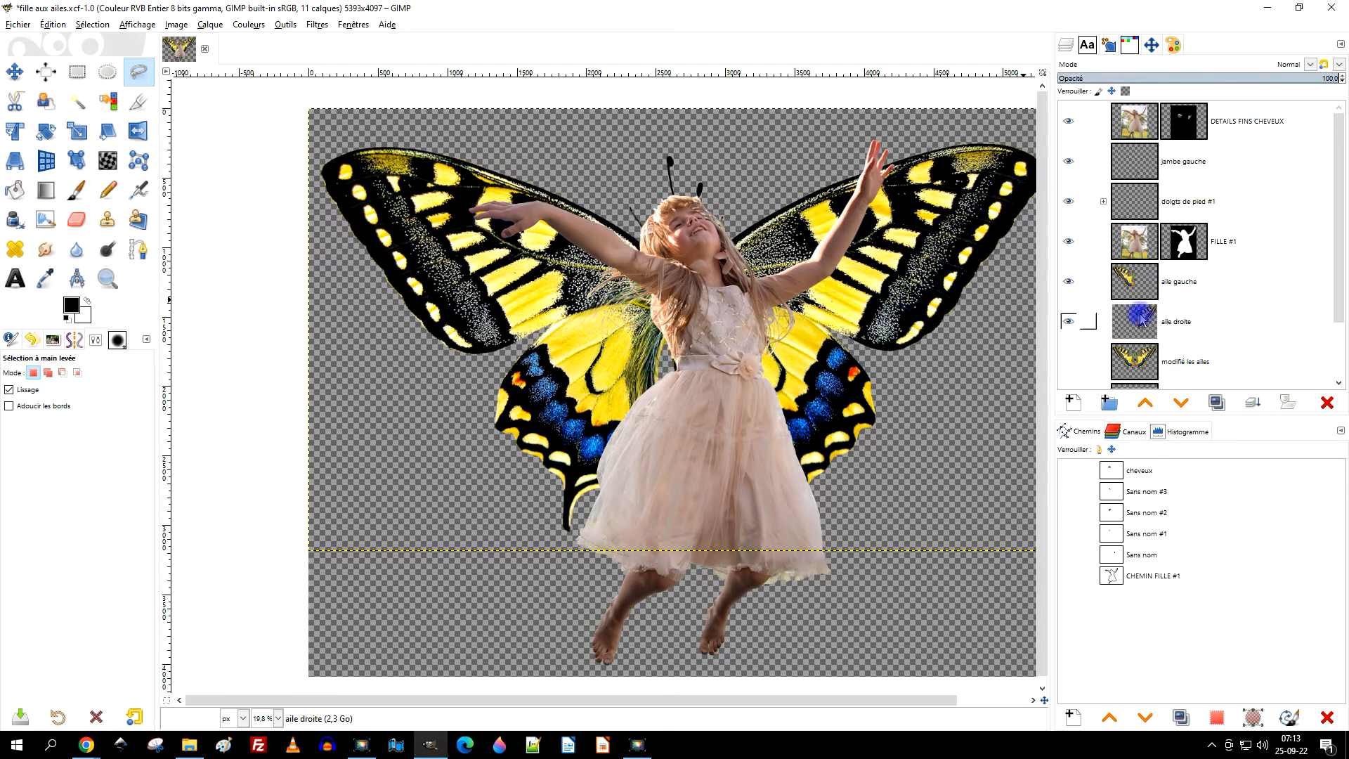
# Crop the "aile droite" layer to its content.
pyautogui.click(1132, 285)
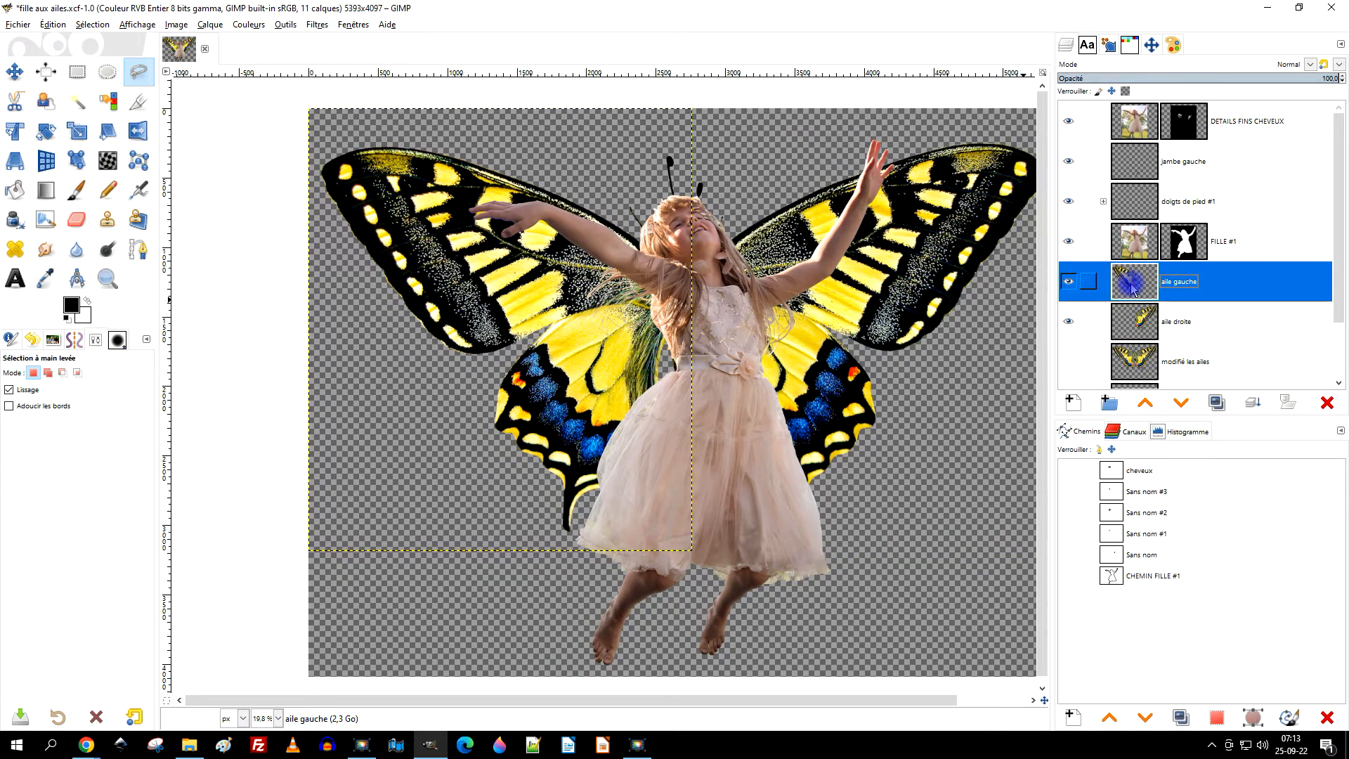
pyautogui.click(1134, 322)
pyautogui.moveTo(763, 278); pyautogui.dragTo(652, 312)
pyautogui.click(1136, 319)
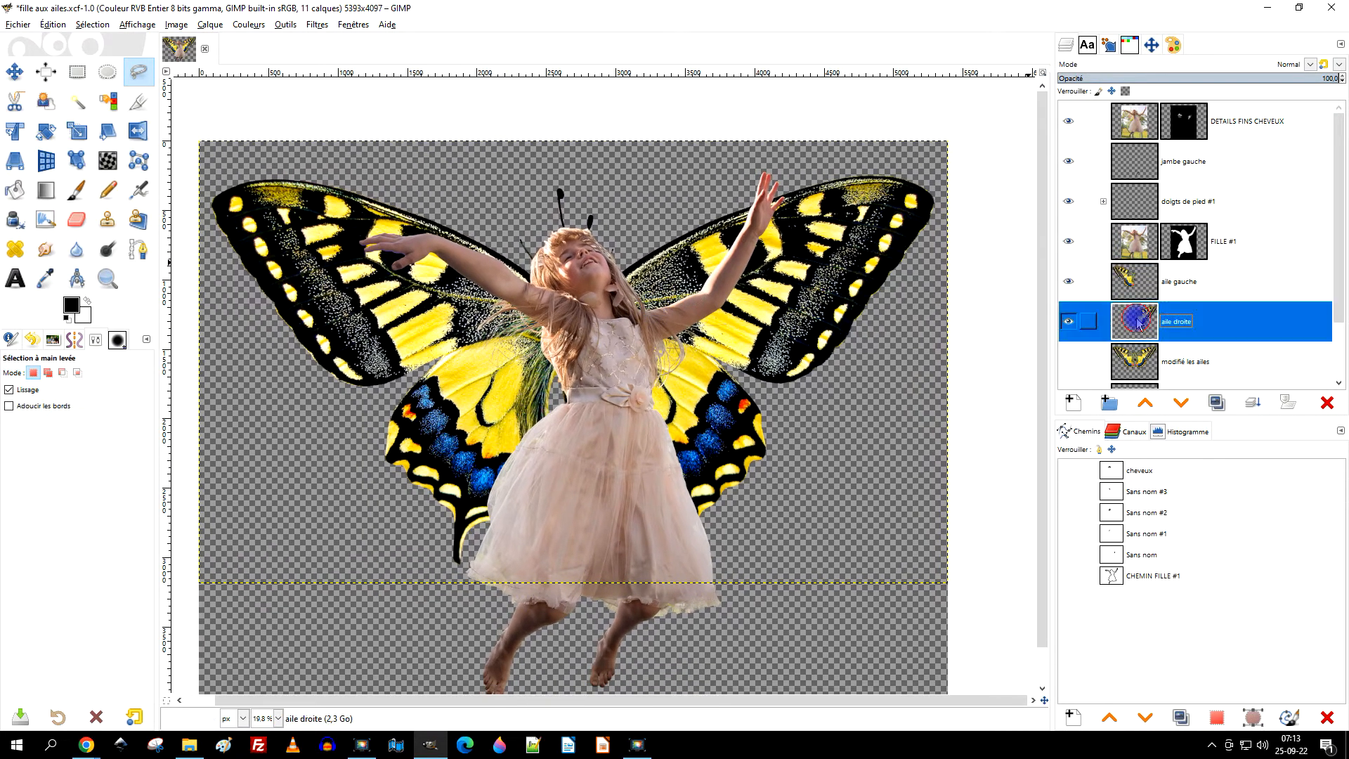
pyautogui.click(208, 25)
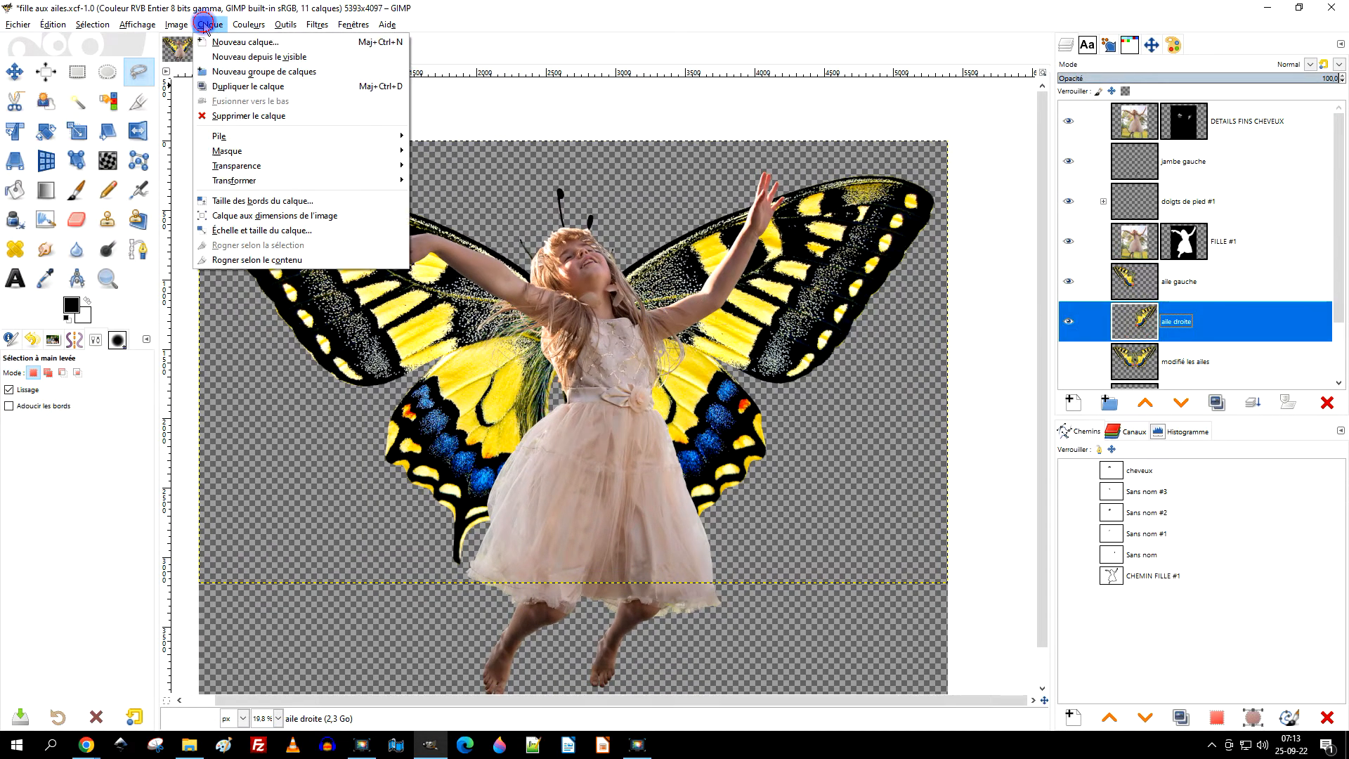
pyautogui.click(315, 252)
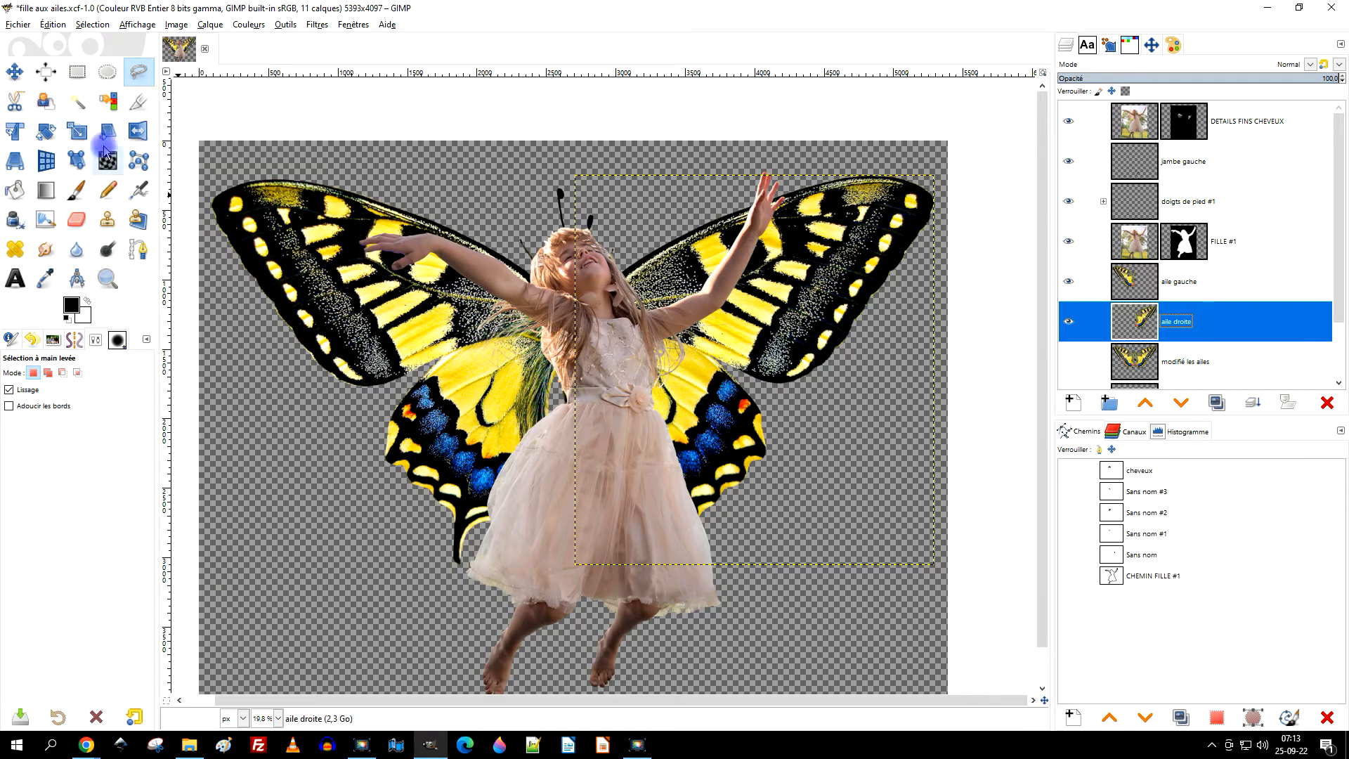
# Start a 3D transformation of the right wing, rotating it about the Y axis and offsetting it X -247.12, Z 305.07 px.
pyautogui.click(48, 163)
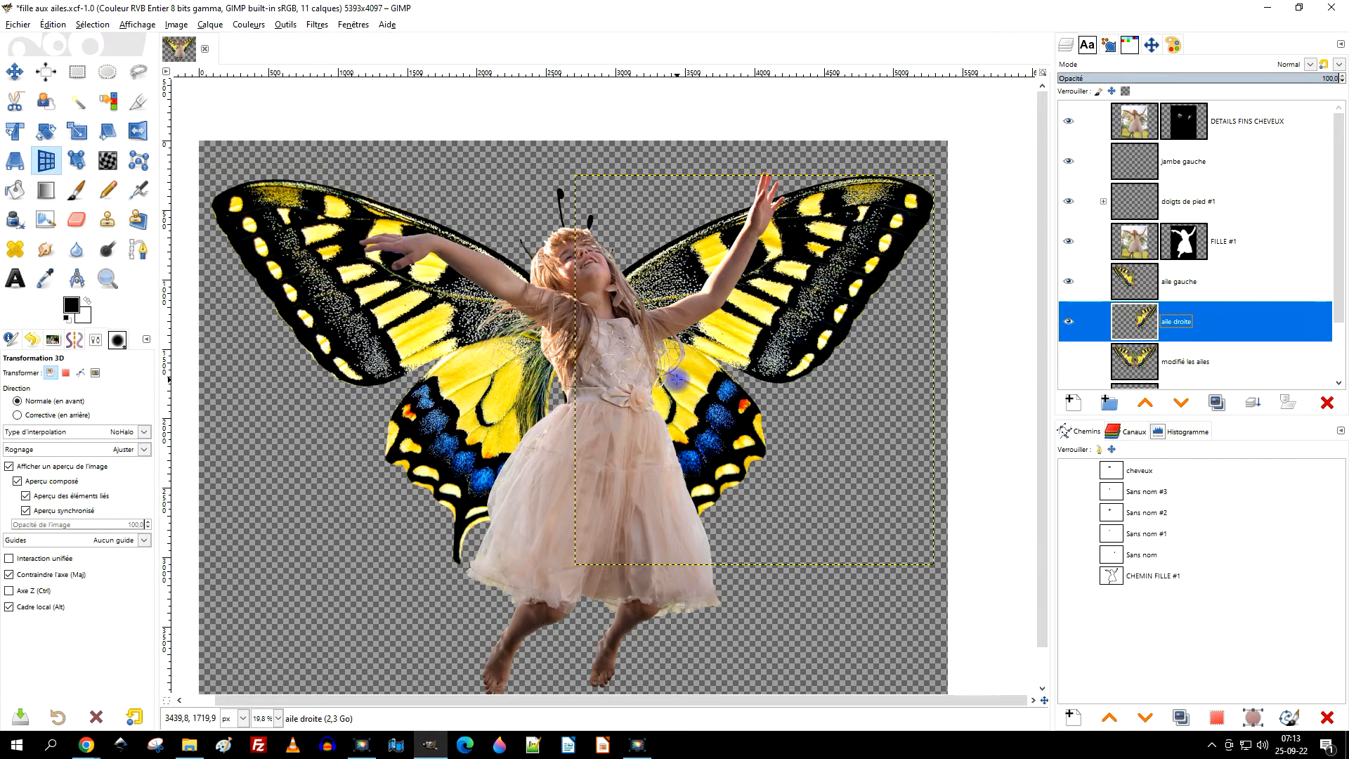
pyautogui.click(726, 342)
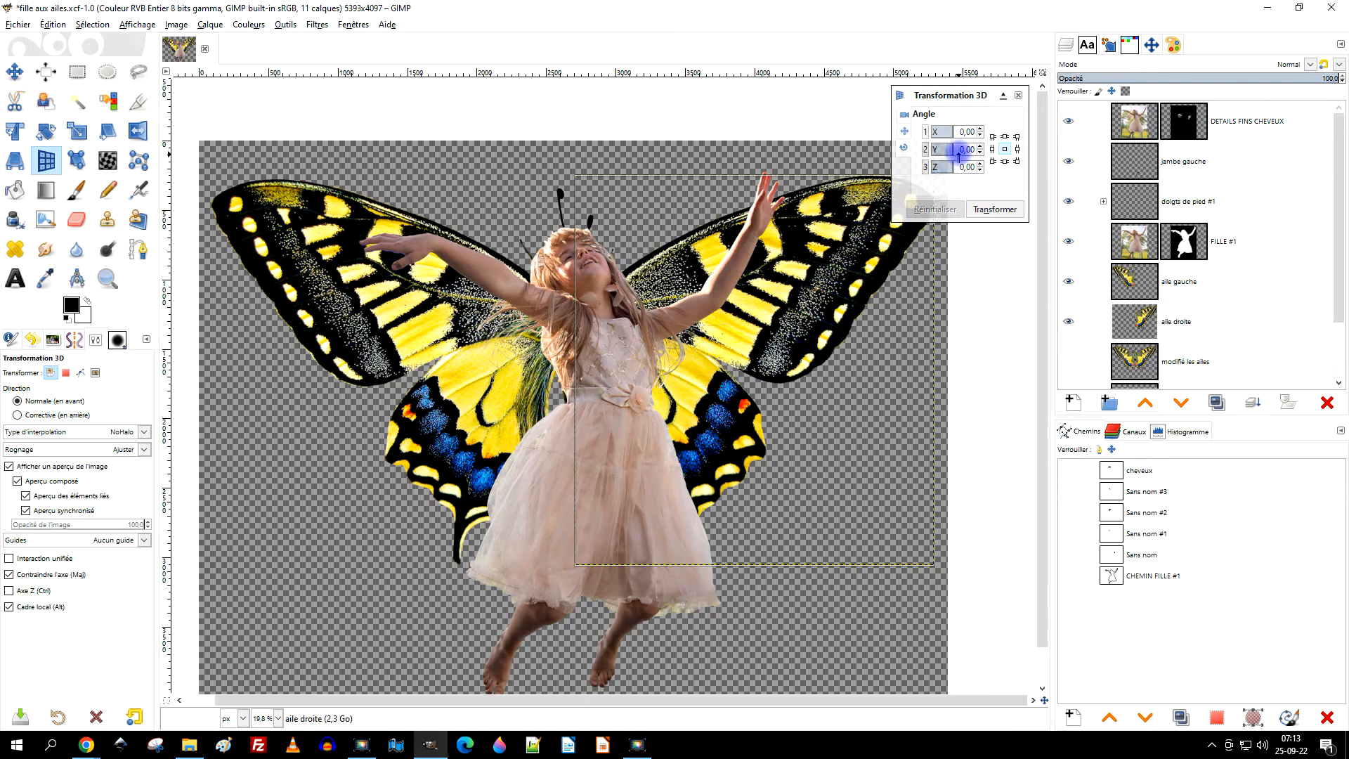
pyautogui.moveTo(952, 147); pyautogui.dragTo(958, 149)
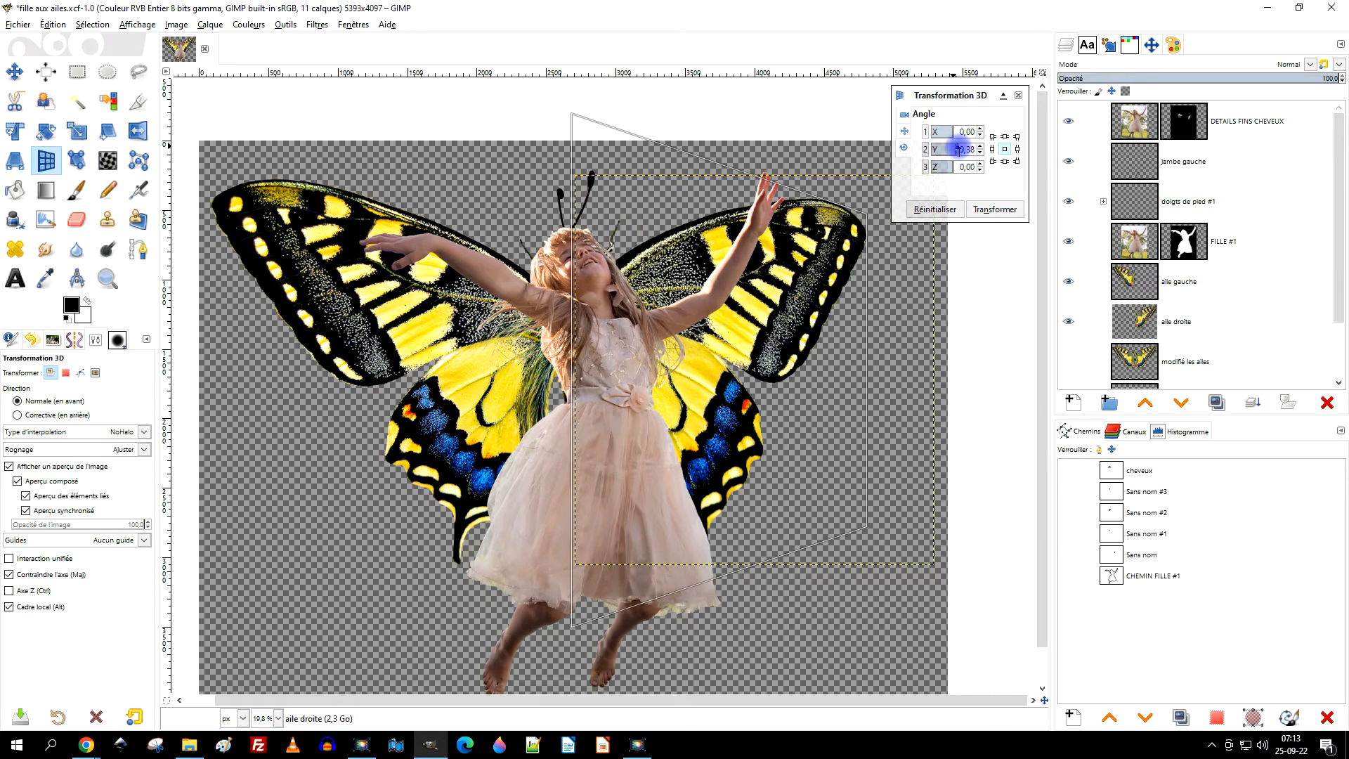
pyautogui.click(904, 132)
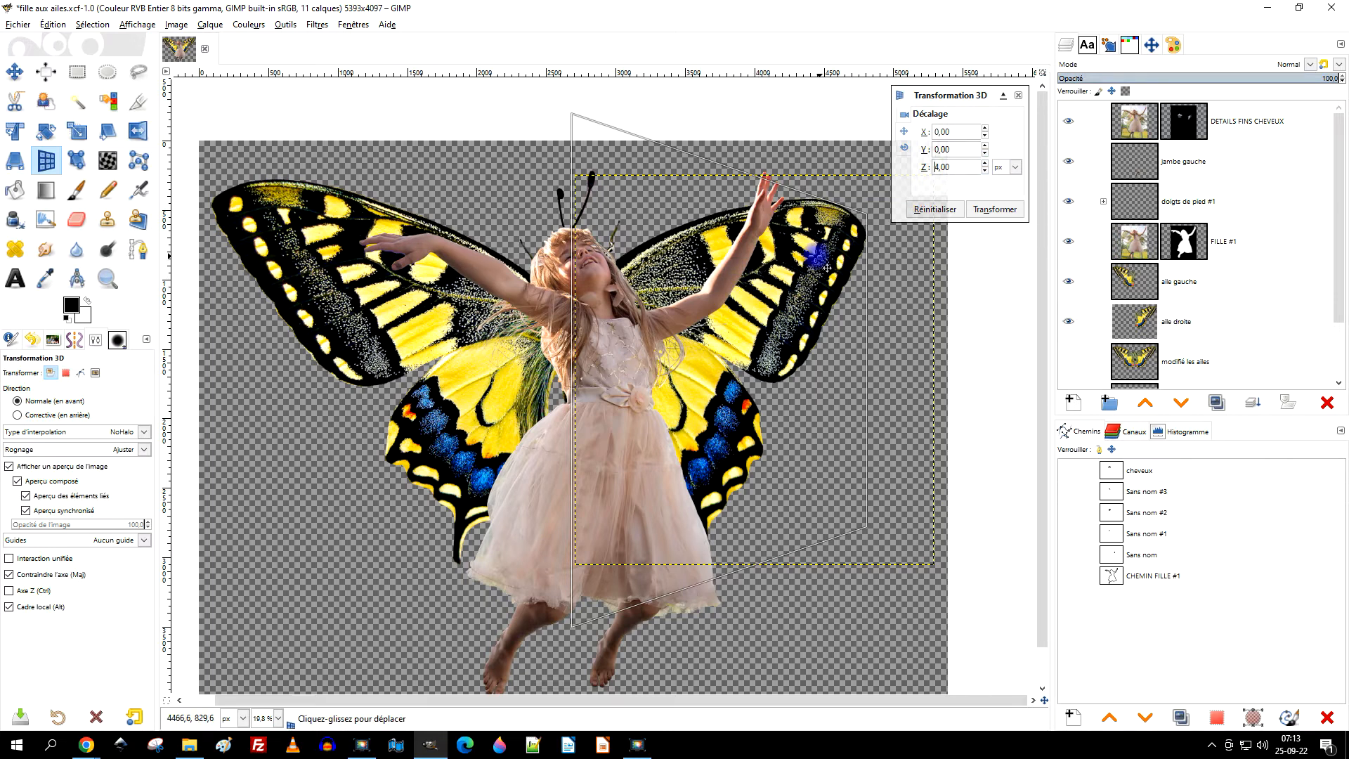
pyautogui.moveTo(702, 365)
pyautogui.mouseDown()
pyautogui.moveTo(666, 367)
pyautogui.moveTo(692, 371)
pyautogui.mouseUp()
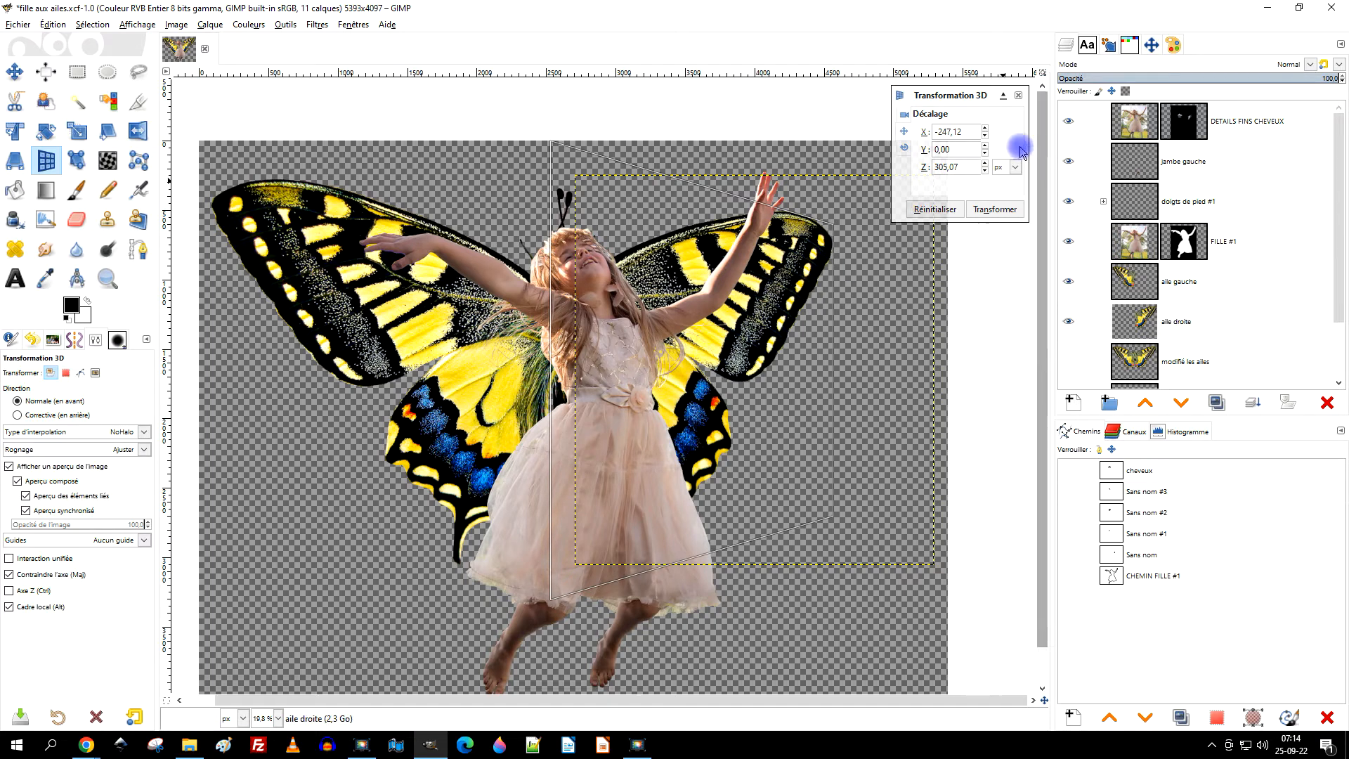
# Rotate the right wing further about the Y axis and adjust its offset to X -362.69, Z 260.94 px.
pyautogui.click(904, 147)
pyautogui.click(968, 149)
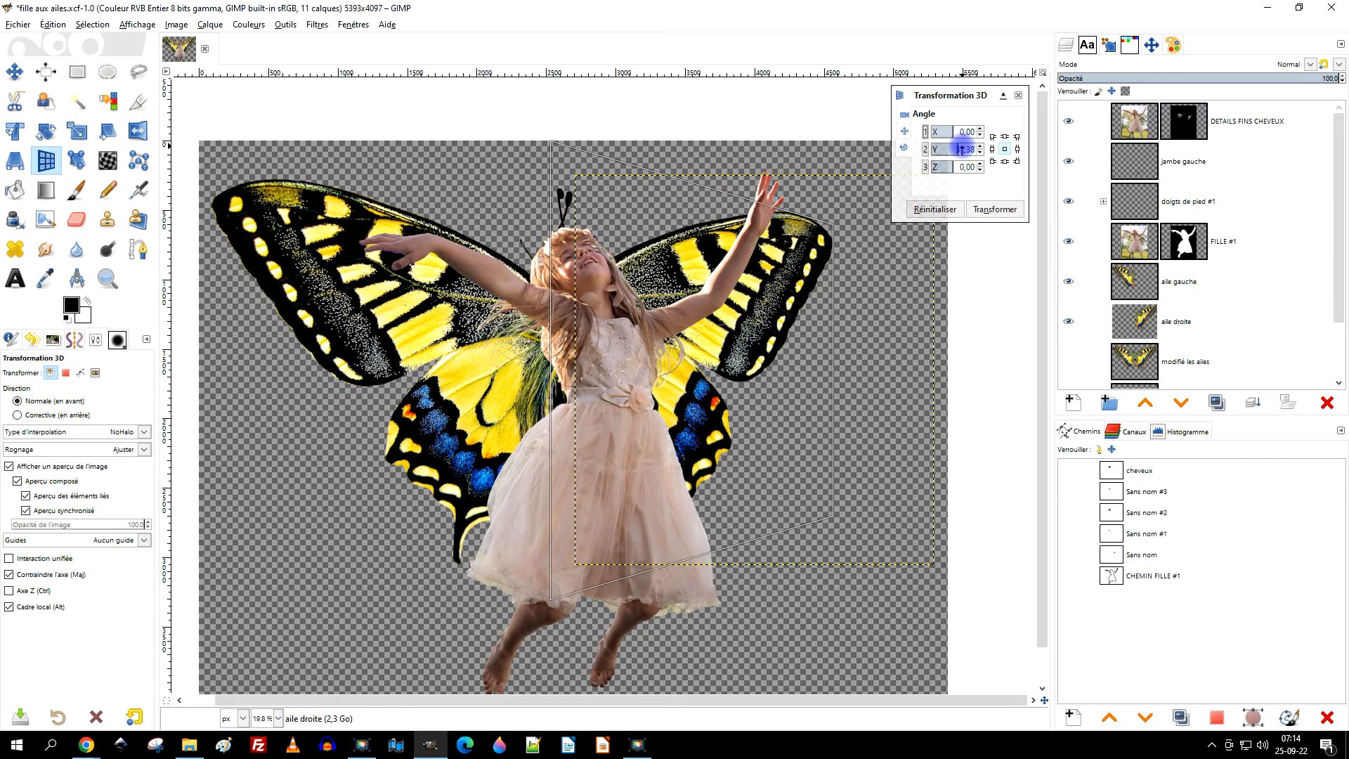
pyautogui.moveTo(762, 341); pyautogui.dragTo(813, 331)
pyautogui.click(904, 132)
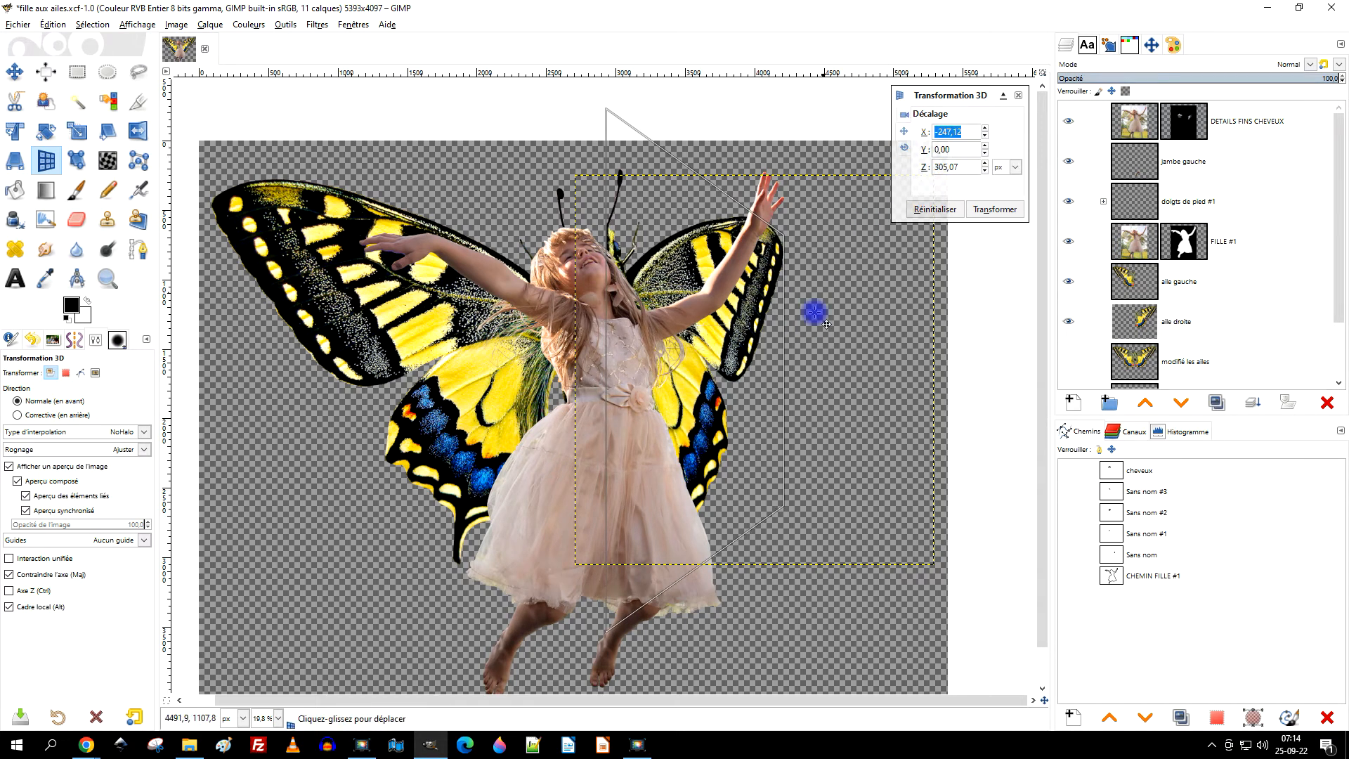
pyautogui.moveTo(704, 378); pyautogui.dragTo(718, 389)
pyautogui.moveTo(713, 389); pyautogui.dragTo(701, 388)
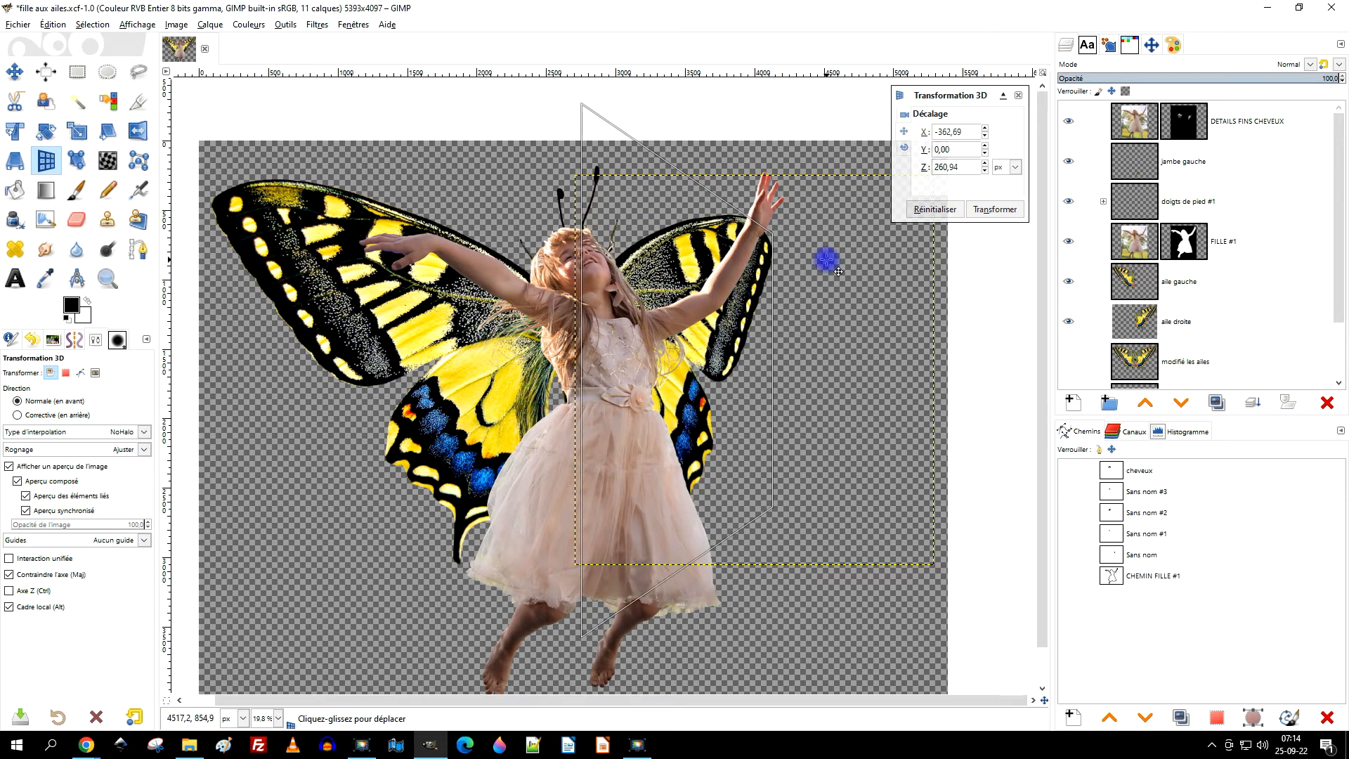
# Apply the right wing's 3D transformation and resize the "aile droite" layer to the image dimensions.
pyautogui.click(995, 209)
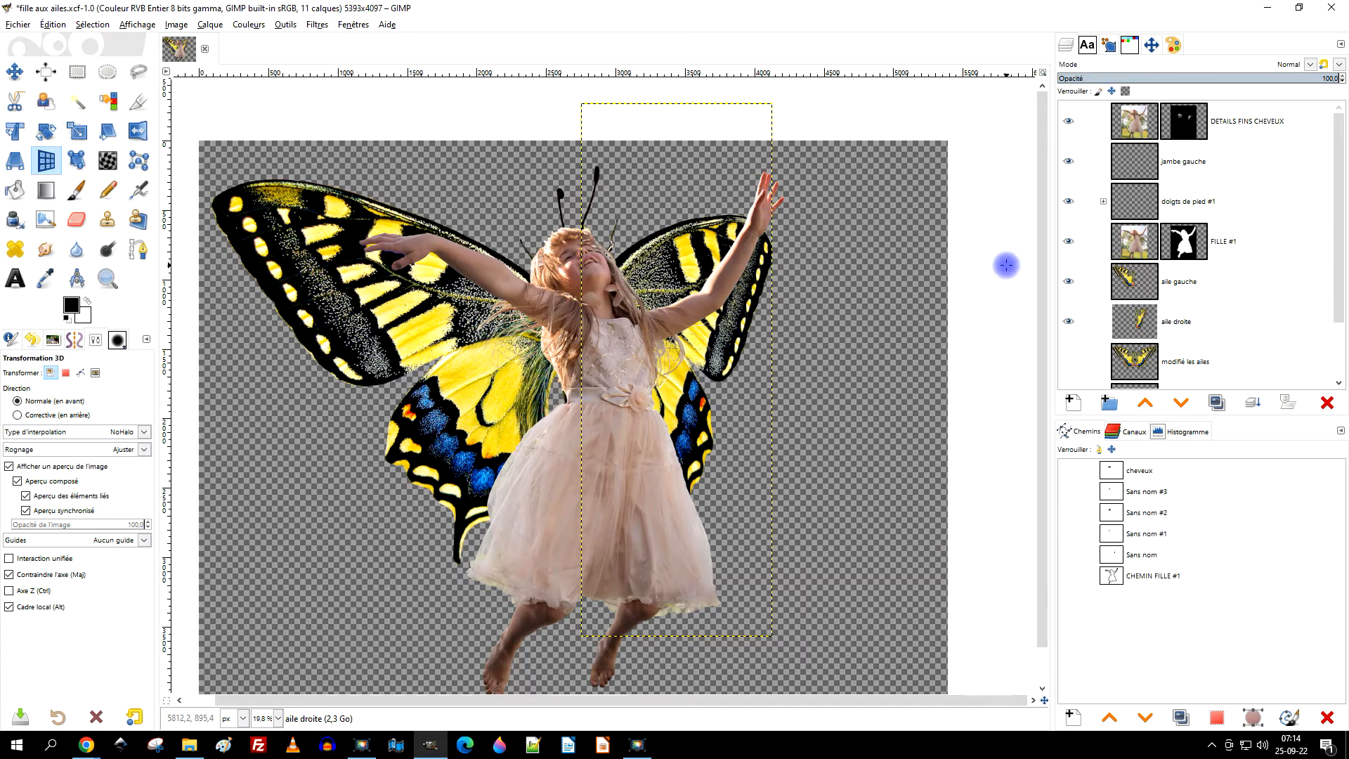
pyautogui.rightClick(1149, 329)
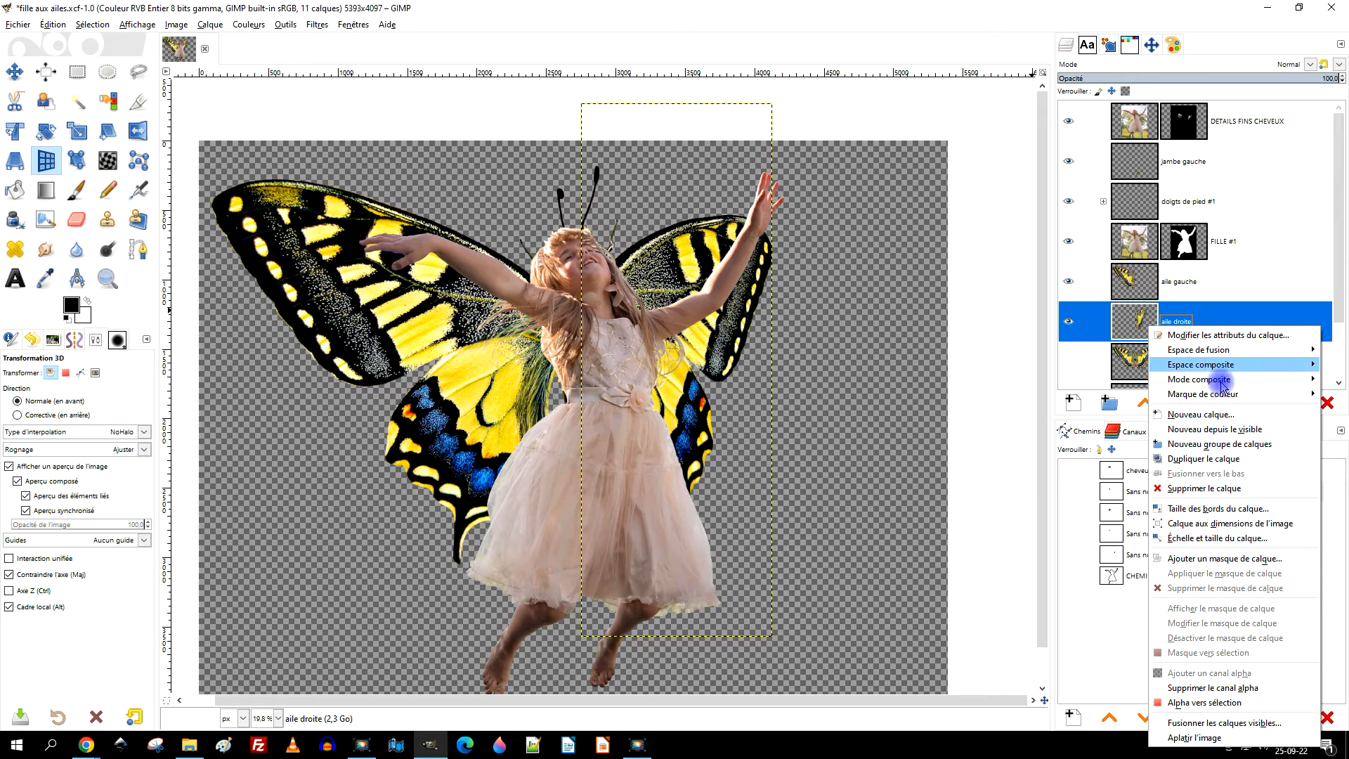
pyautogui.click(1231, 517)
# Apply a 3D rotation about the Y axis to the left wing and resize the "aile gauche" layer to the image dimensions.
pyautogui.click(1139, 283)
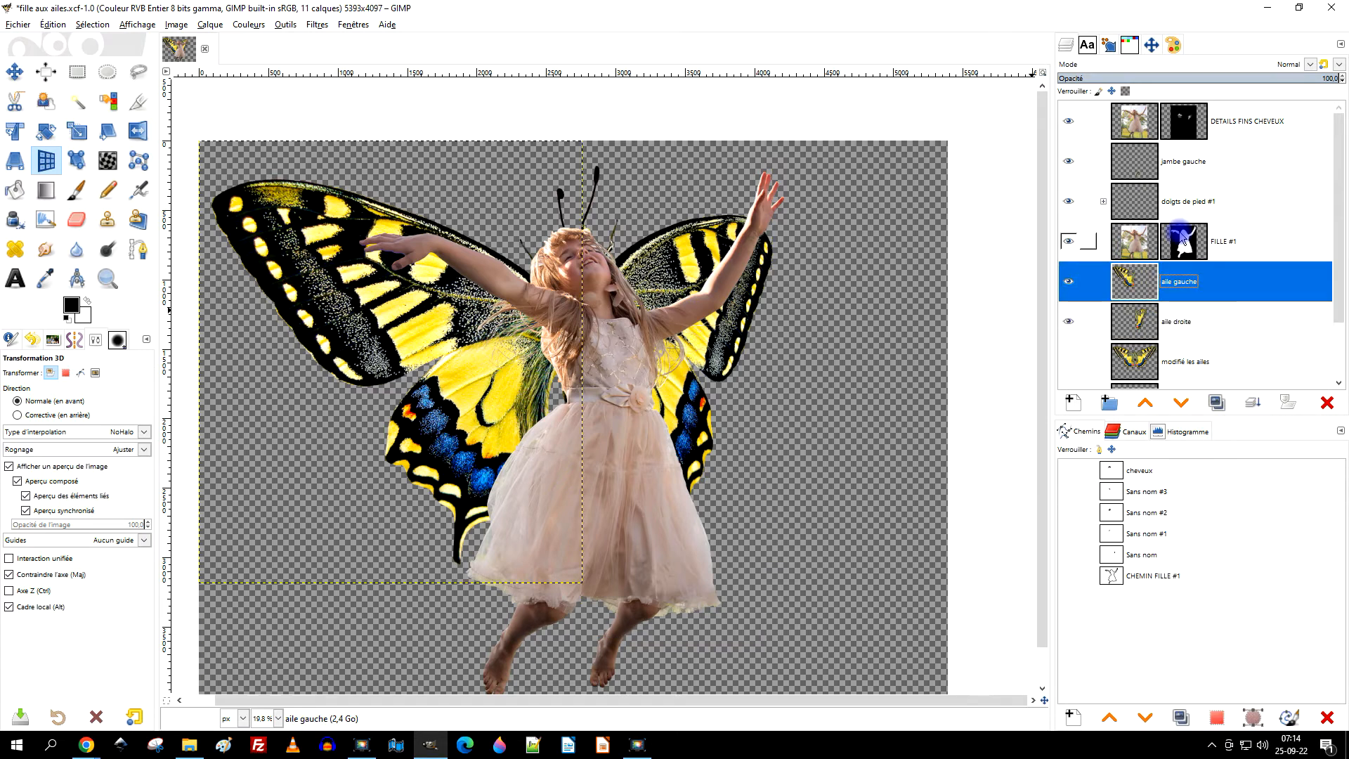
pyautogui.moveTo(454, 331); pyautogui.dragTo(526, 298)
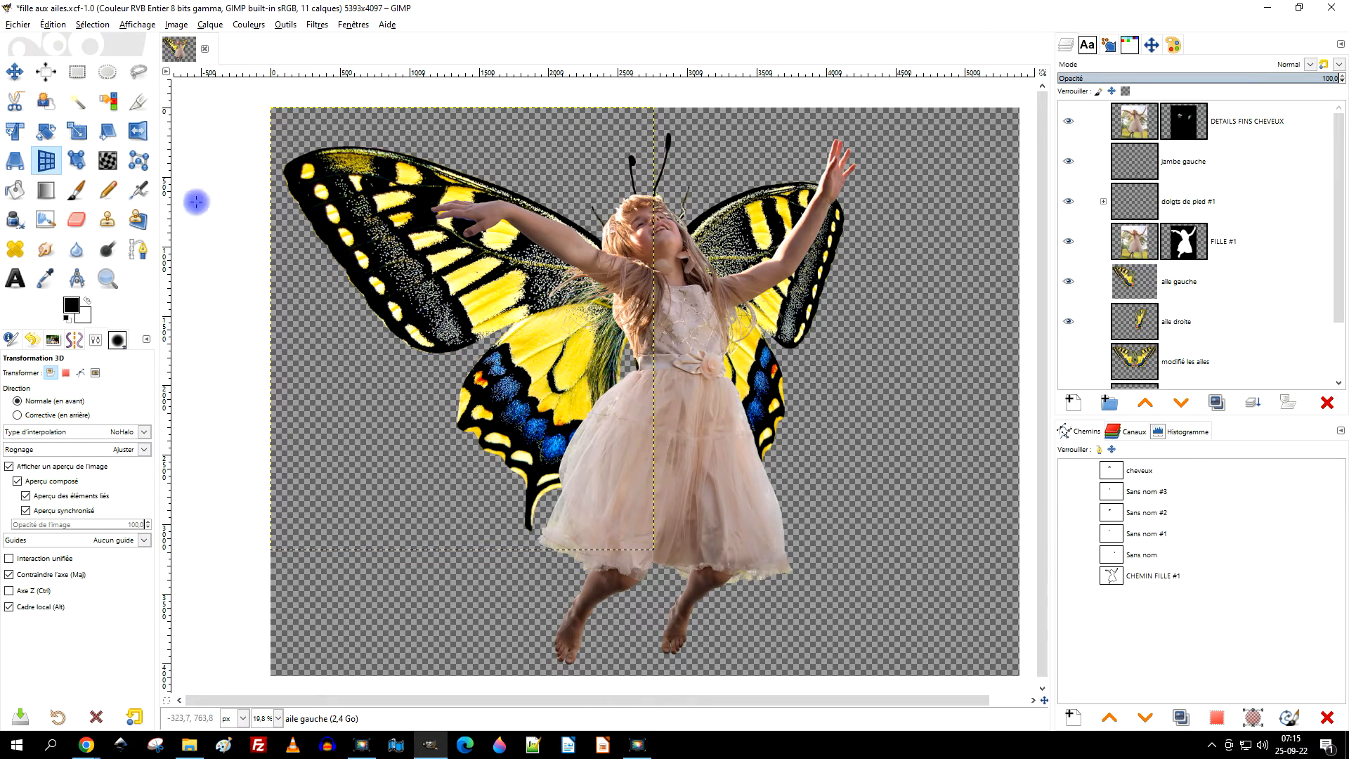
pyautogui.click(480, 310)
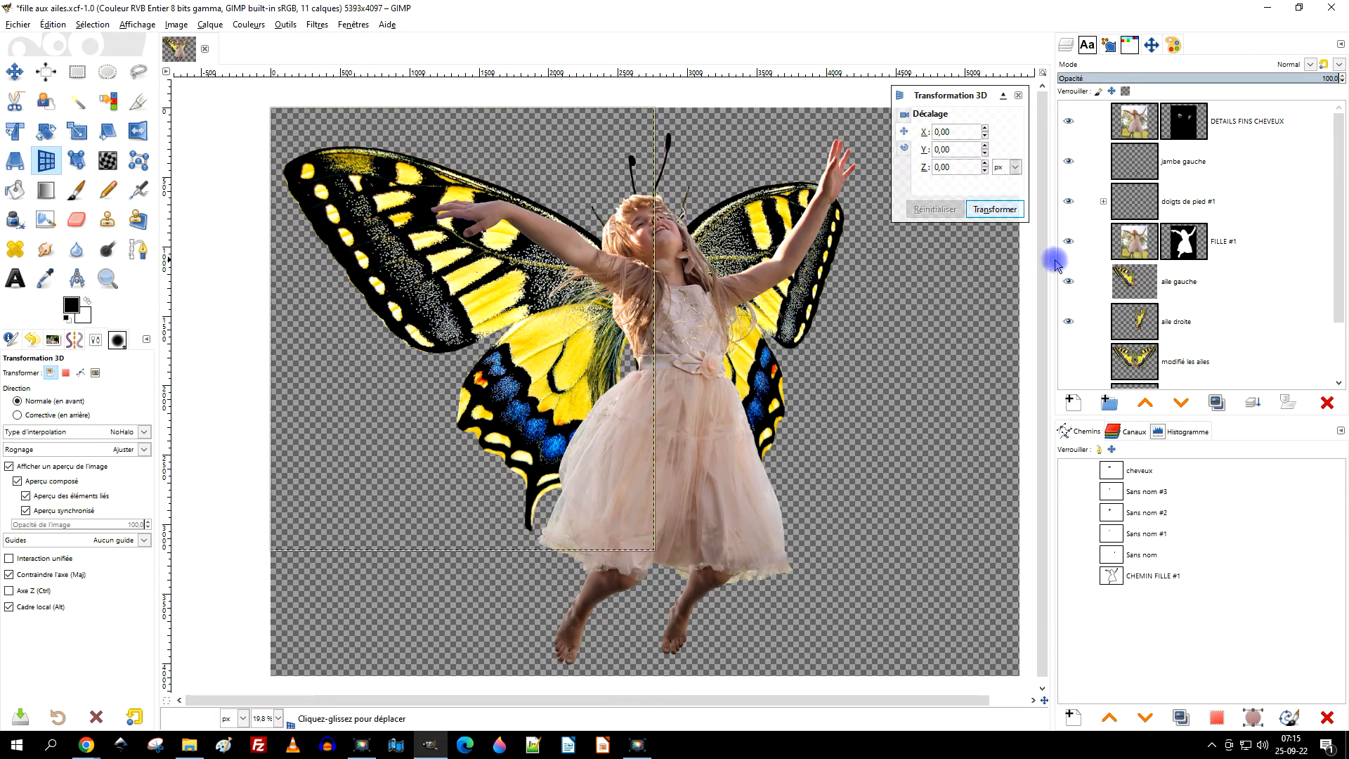
pyautogui.click(904, 147)
pyautogui.moveTo(965, 149); pyautogui.dragTo(952, 150)
pyautogui.click(994, 208)
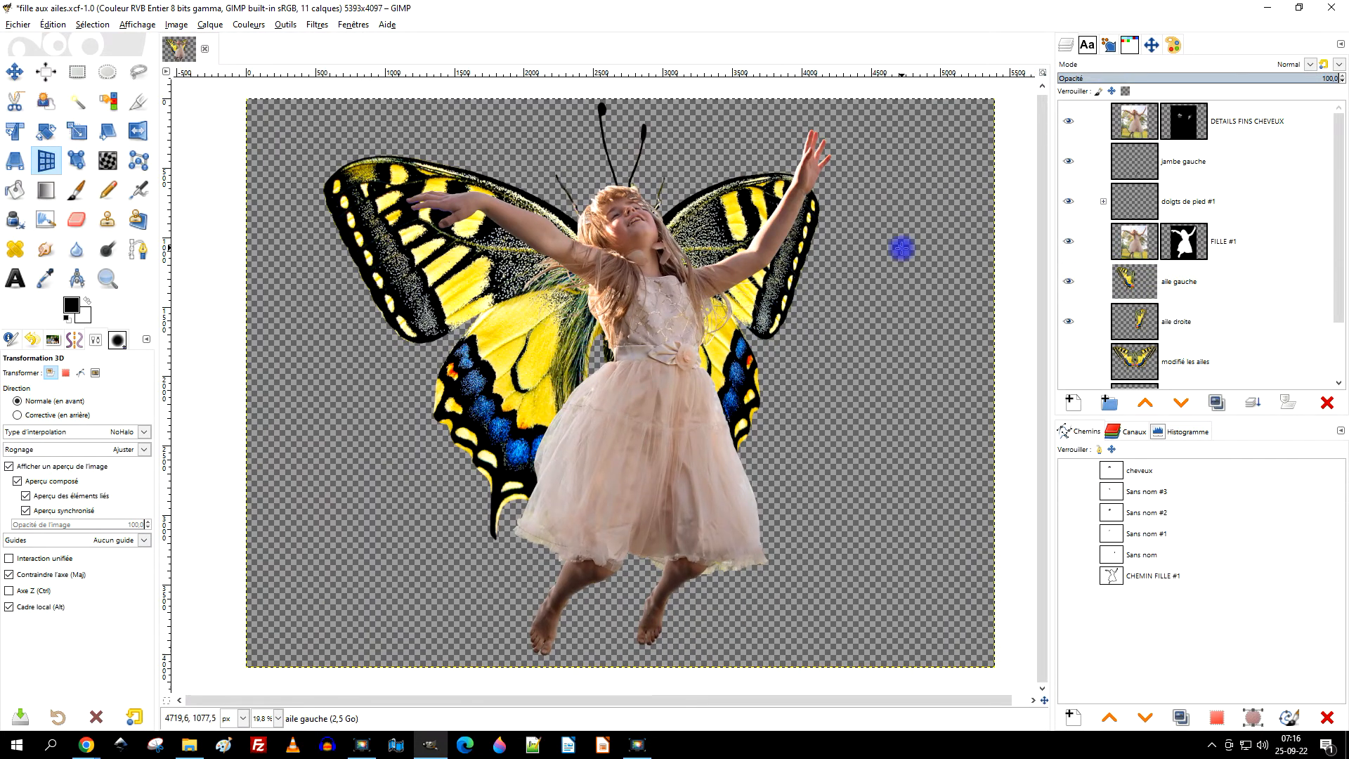
pyautogui.rightClick(1158, 293)
pyautogui.click(1199, 484)
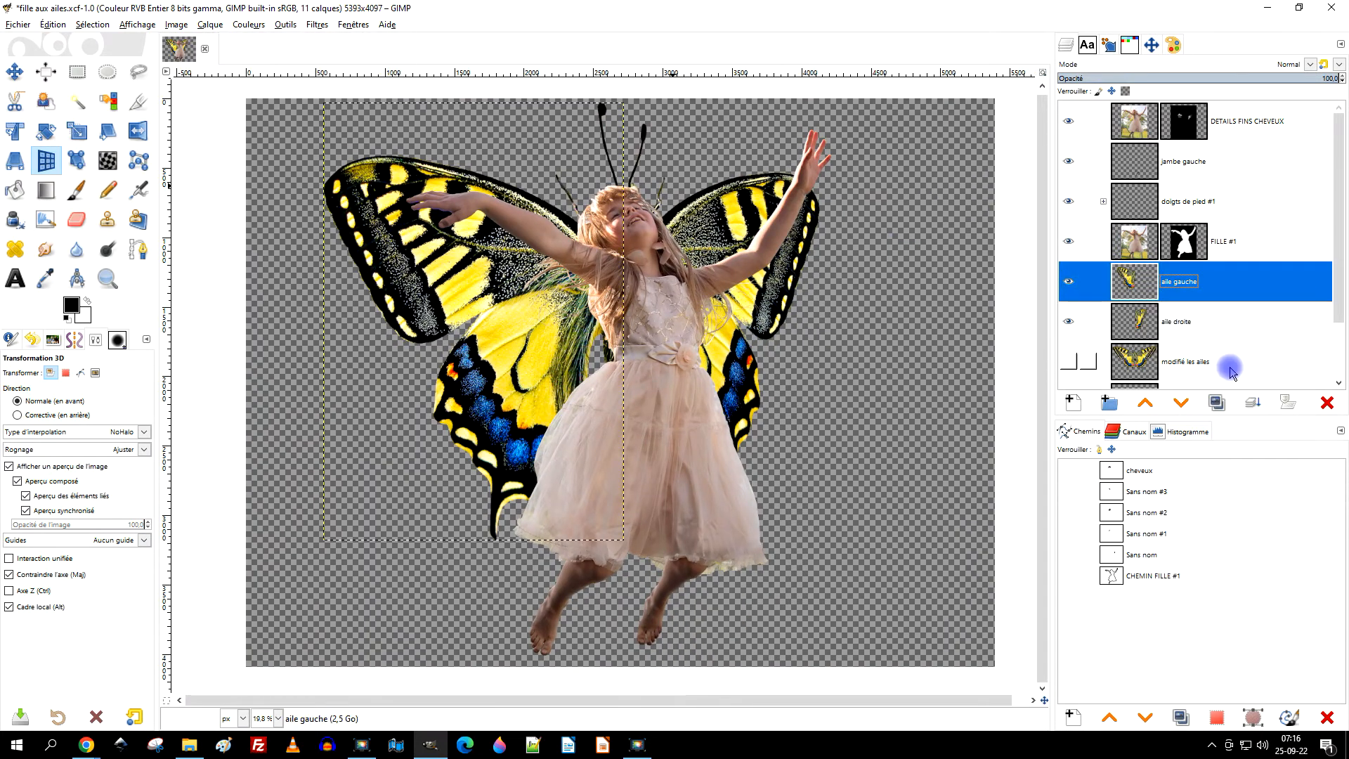
# Crop the "aile droite" layer to its content and rotate it about the Y axis with the 3D transformation.
pyautogui.click(1176, 322)
pyautogui.click(209, 24)
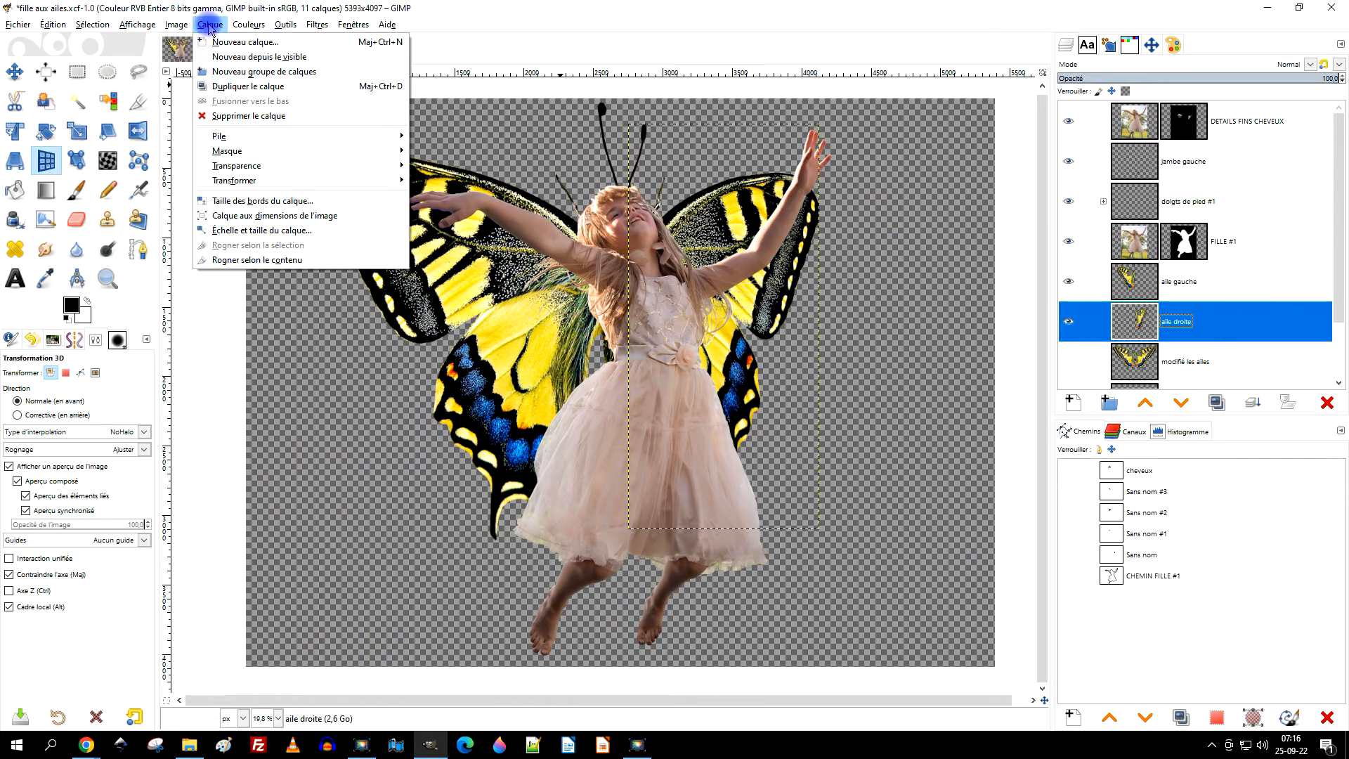
pyautogui.click(41, 162)
pyautogui.click(738, 232)
pyautogui.moveTo(954, 148); pyautogui.dragTo(954, 148)
# Offset the right wing to X -152.51, Y 123.17, Z 125.14 px and apply the 3D transformation.
pyautogui.moveTo(718, 210); pyautogui.dragTo(717, 232)
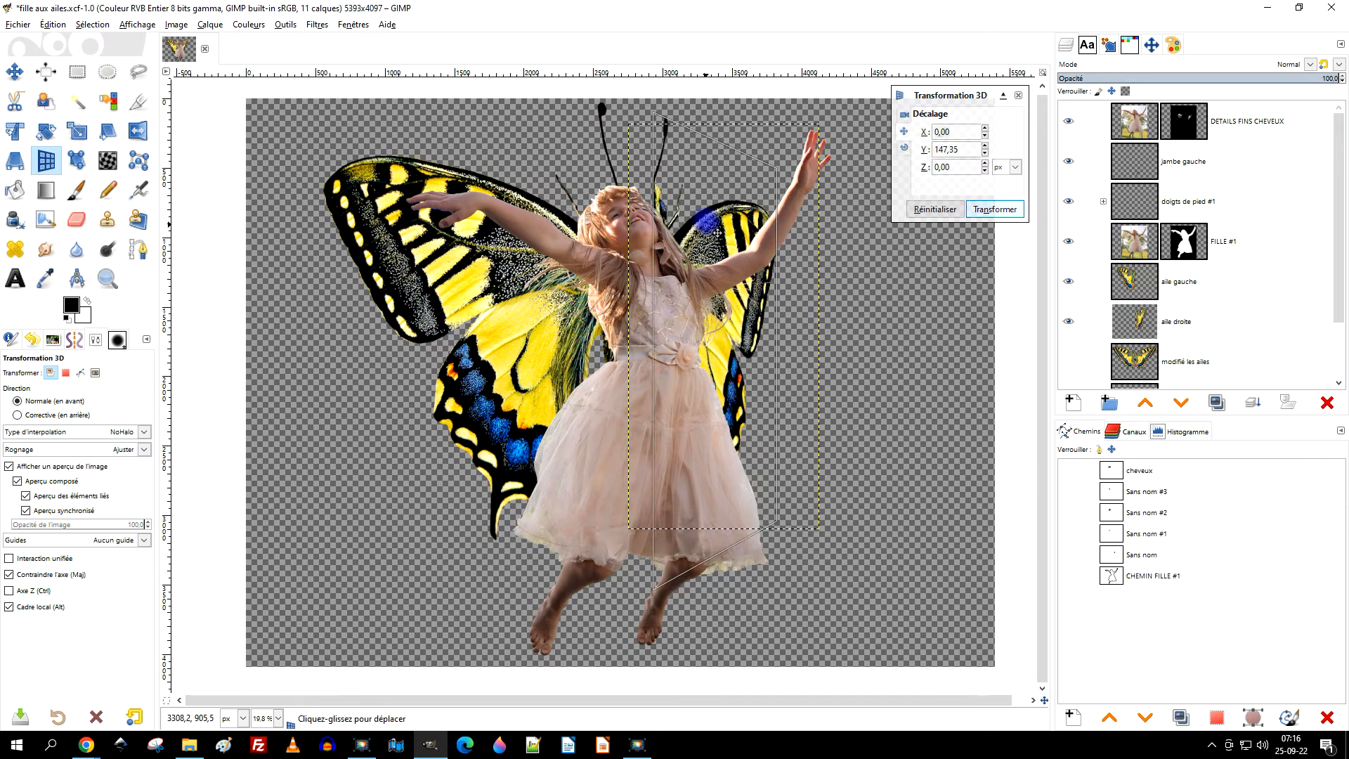
pyautogui.moveTo(718, 232); pyautogui.dragTo(690, 232)
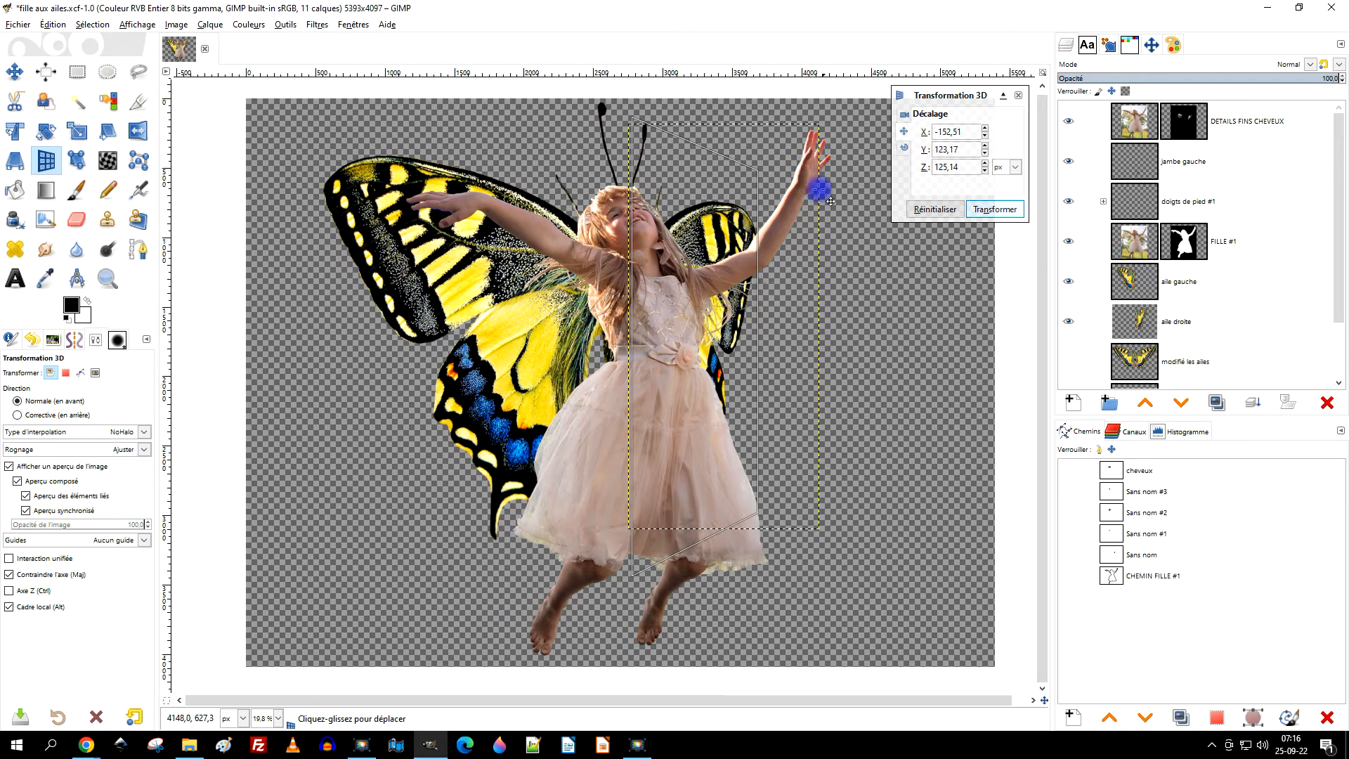
pyautogui.click(998, 209)
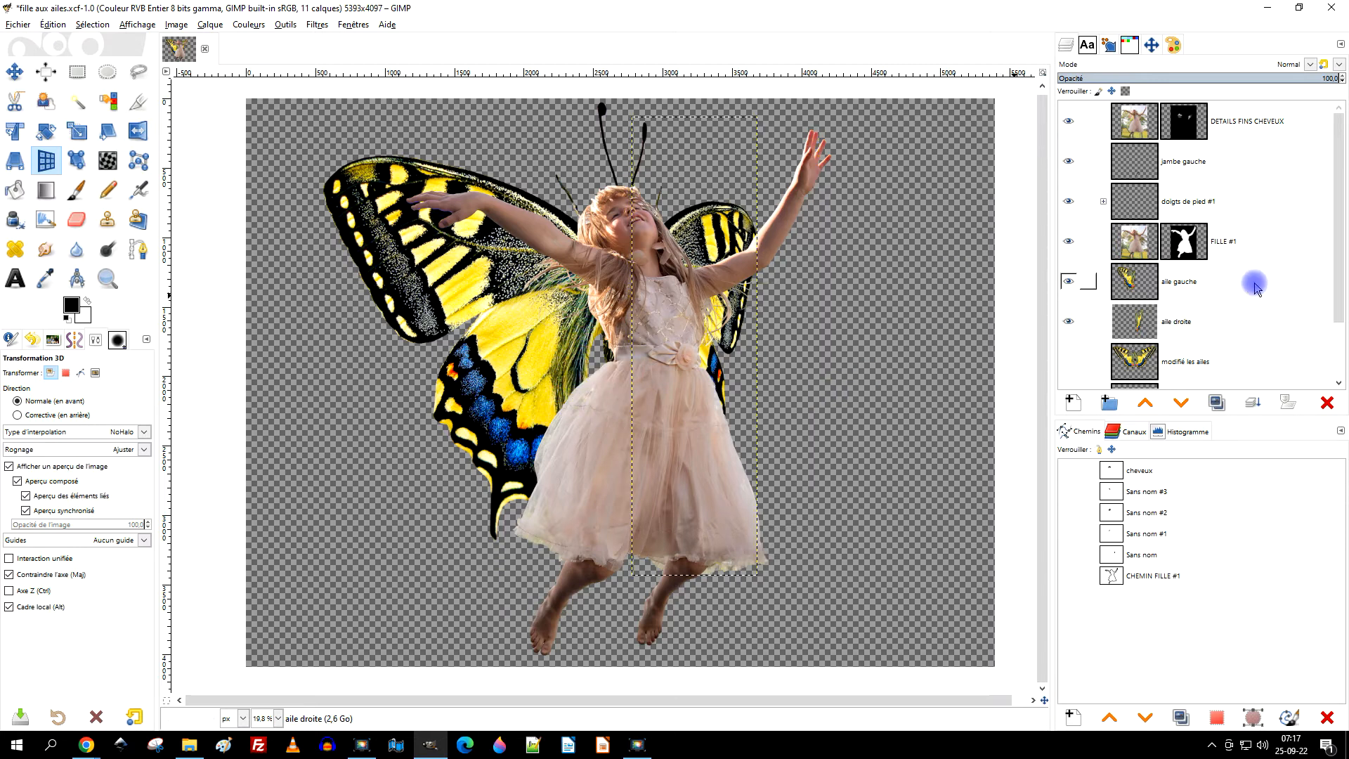
# Hide every layer except "aile gauche" and "aile droite".
pyautogui.click(1206, 287)
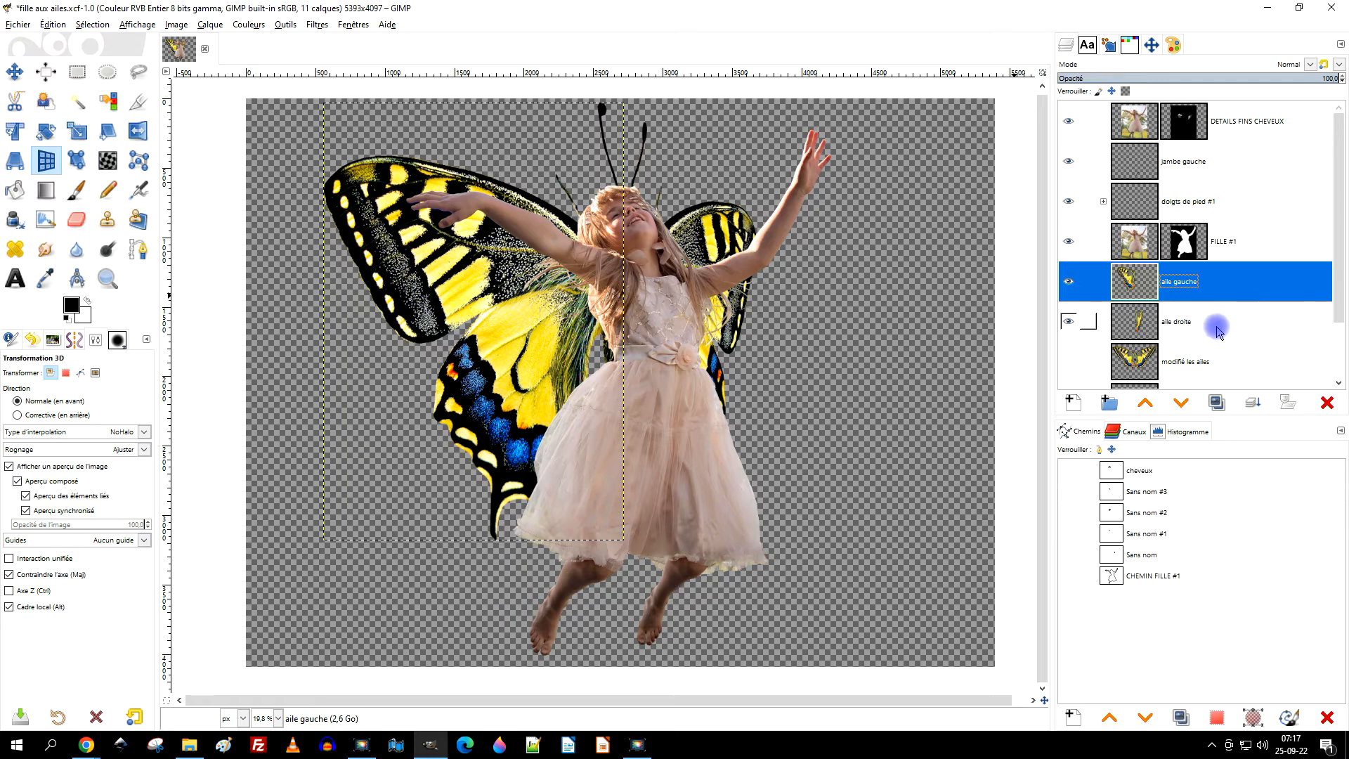
pyautogui.keyDown('shift'); pyautogui.click(1068, 281); pyautogui.keyUp('shift')
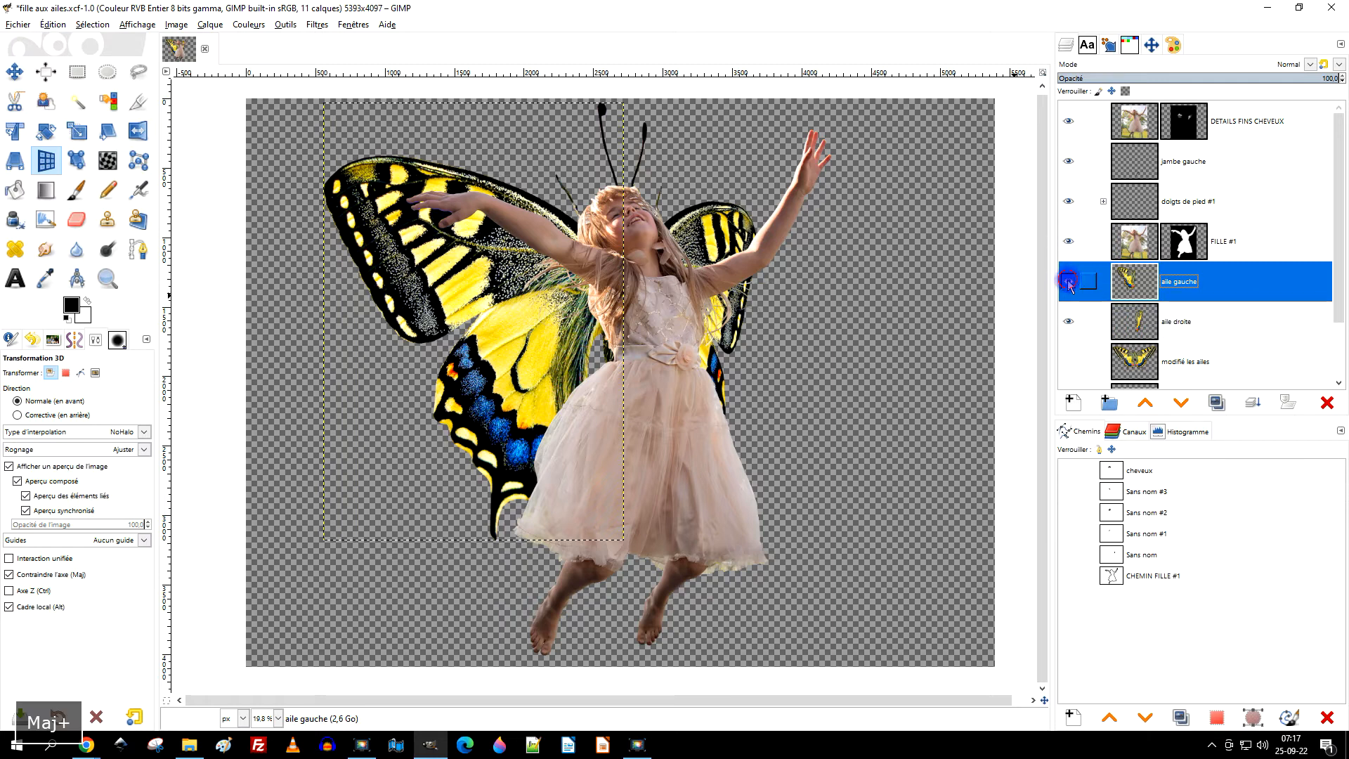
pyautogui.click(1068, 321)
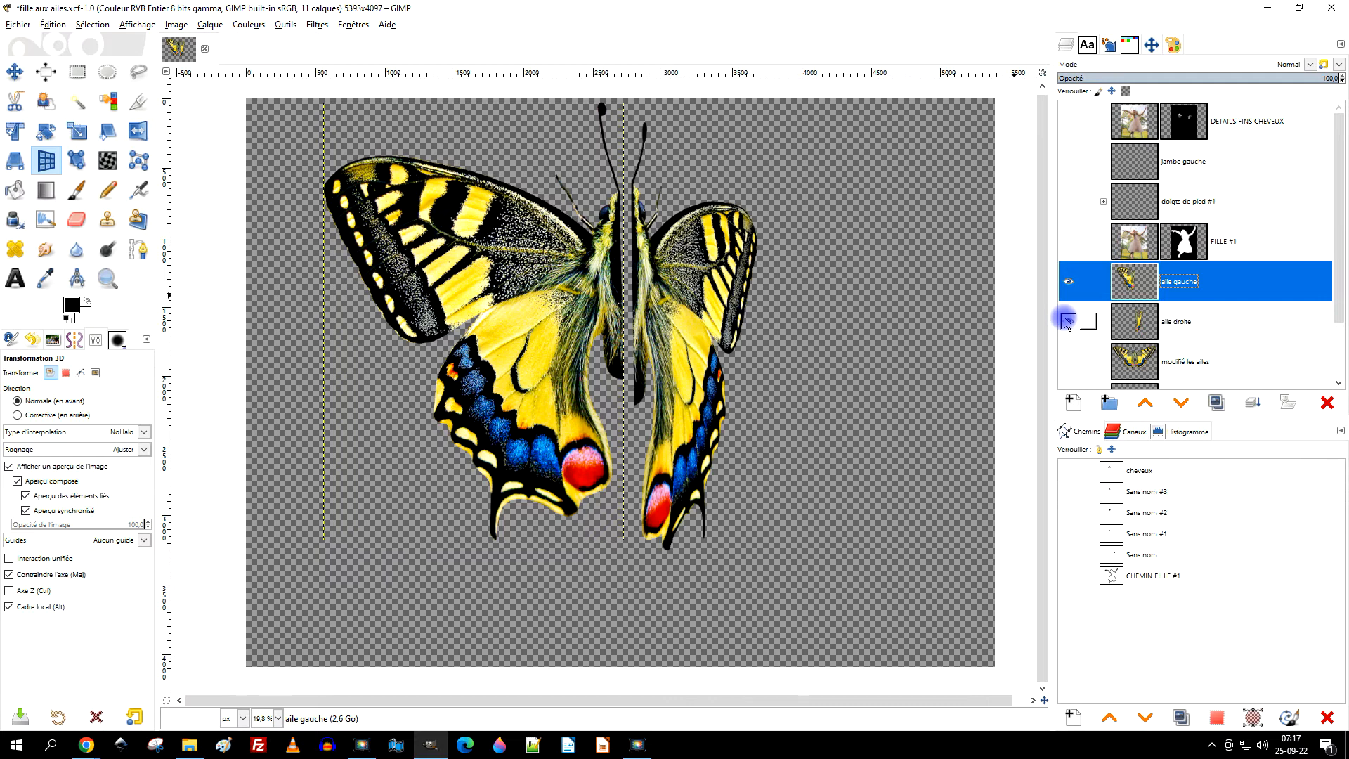
# Create a new layer from the visible wings above "aile gauche" and name it "AILES".
pyautogui.rightClick(1142, 290)
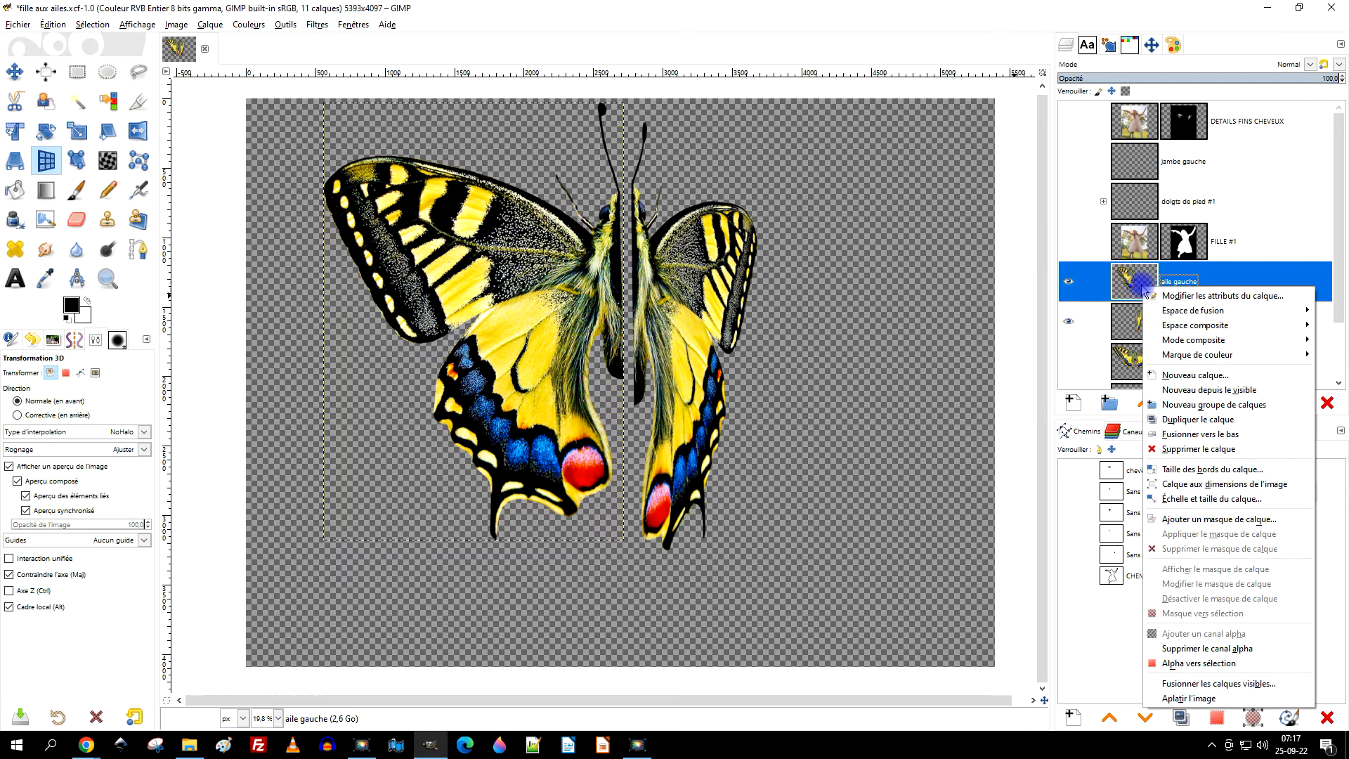
pyautogui.click(1257, 398)
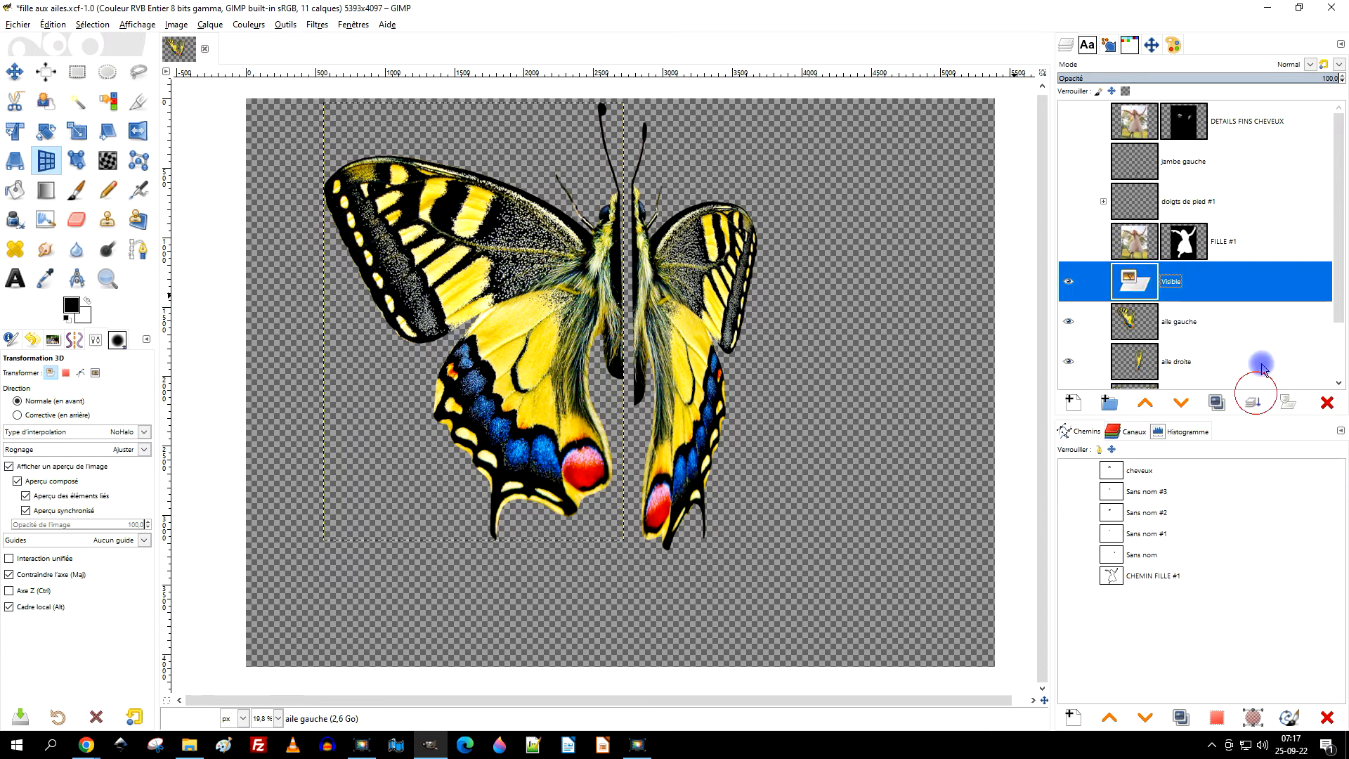
pyautogui.doubleClick(1181, 283)
pyautogui.write('AILES')
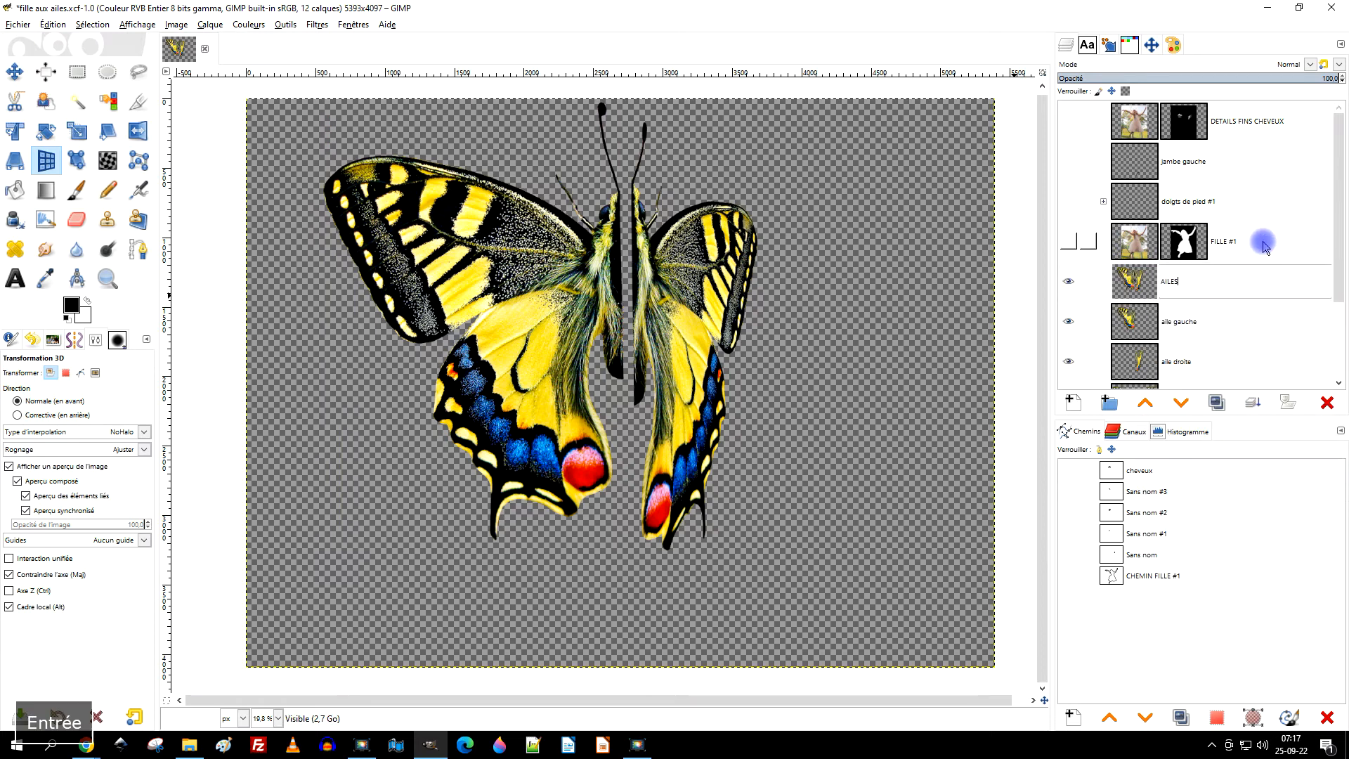
pyautogui.press('Return')
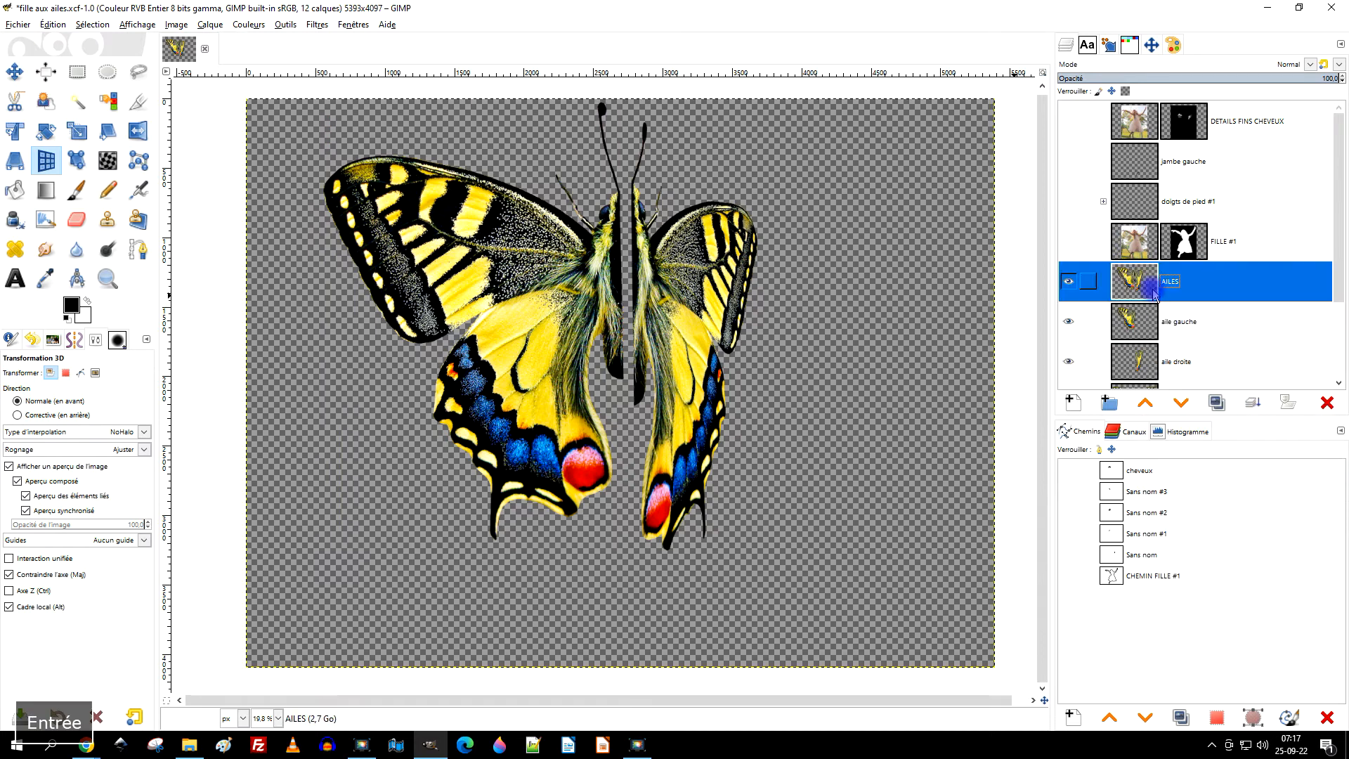
# Show all layers again, then hide "ORIGINAL", "papillon original" and "modifié les ailes".
pyautogui.keyDown('shift'); pyautogui.click(1068, 322); pyautogui.keyUp('shift')
pyautogui.keyDown('shift'); pyautogui.click(1068, 322); pyautogui.keyUp('shift')
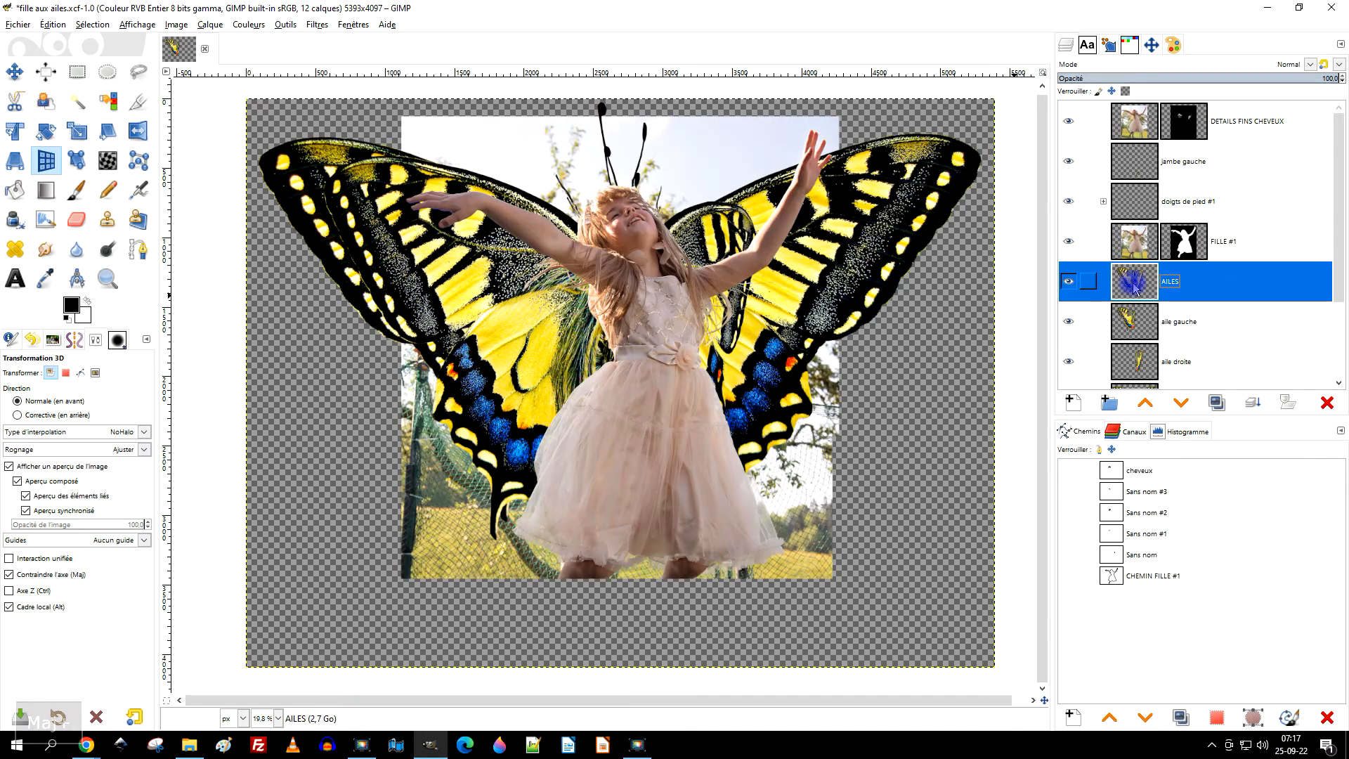
pyautogui.scroll(-3, 1188, 327)
pyautogui.click(1068, 368)
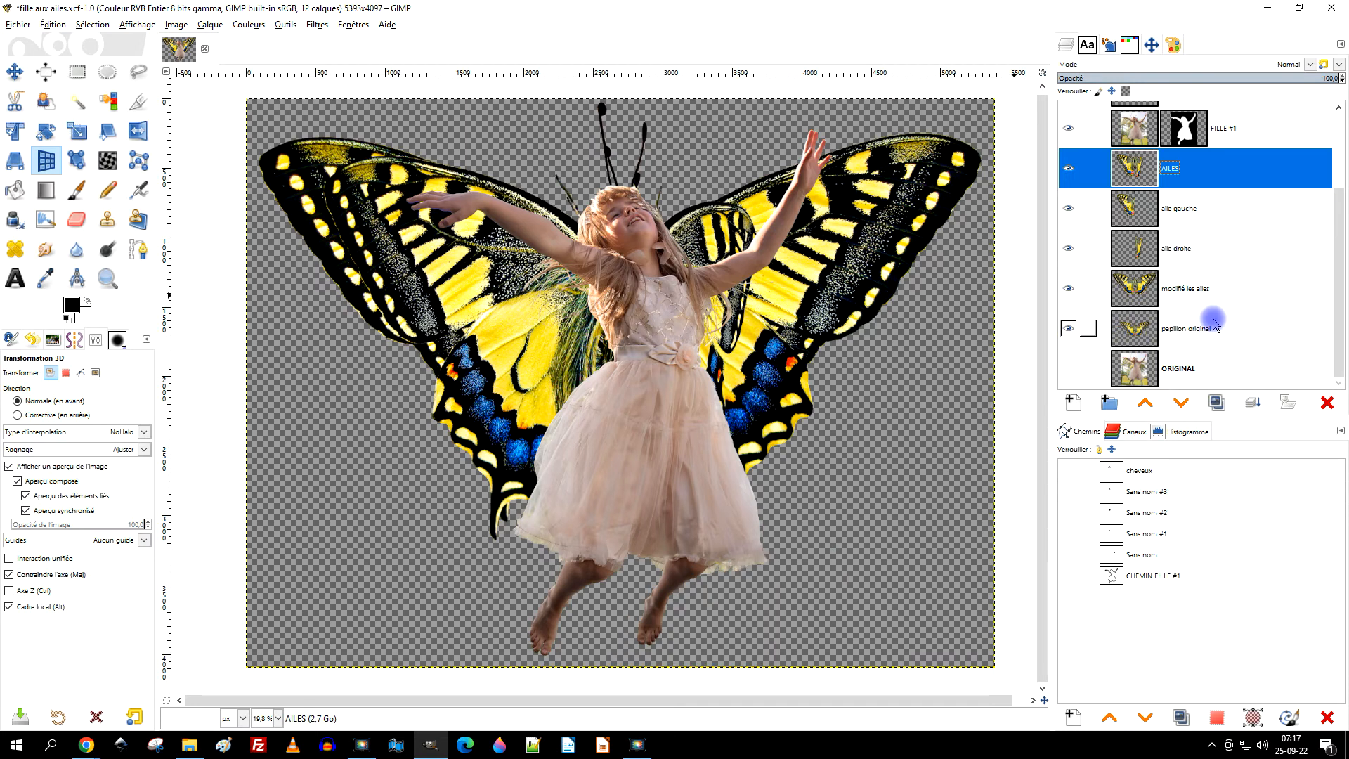
pyautogui.click(1068, 328)
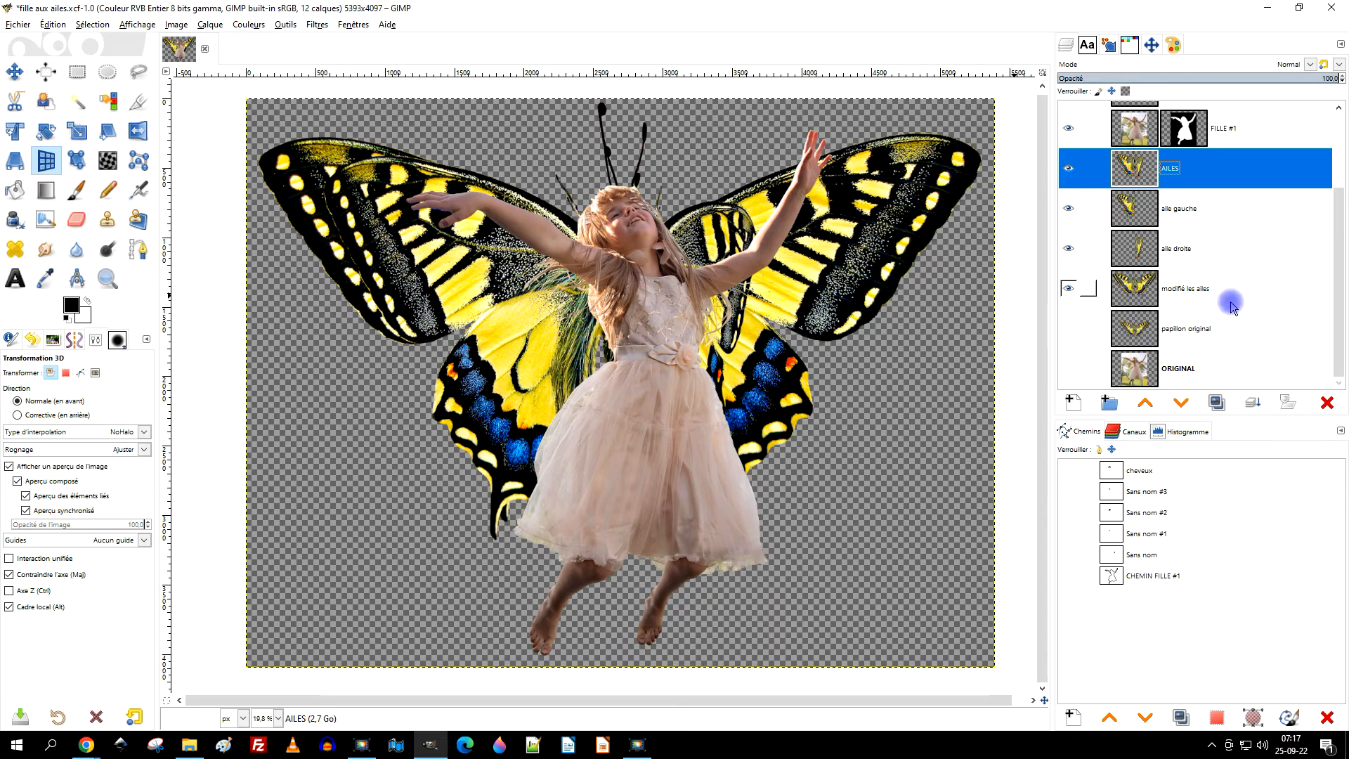
pyautogui.click(1068, 288)
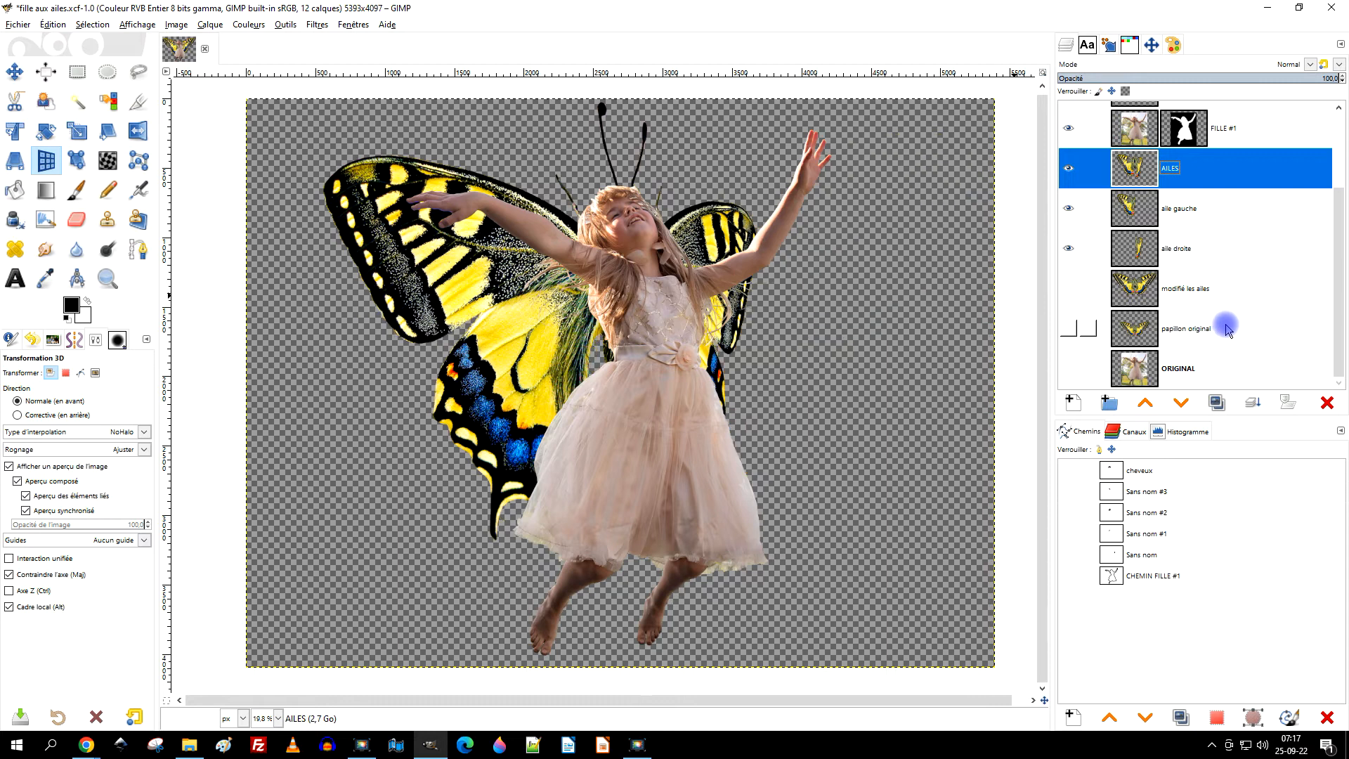
# Check the "papillon original" and "modifié les ailes" layers by switching their visibility on and off.
pyautogui.click(1208, 328)
pyautogui.click(1068, 328)
pyautogui.click(1068, 289)
pyautogui.click(1068, 288)
pyautogui.click(1133, 327)
pyautogui.click(1068, 328)
pyautogui.click(1250, 328)
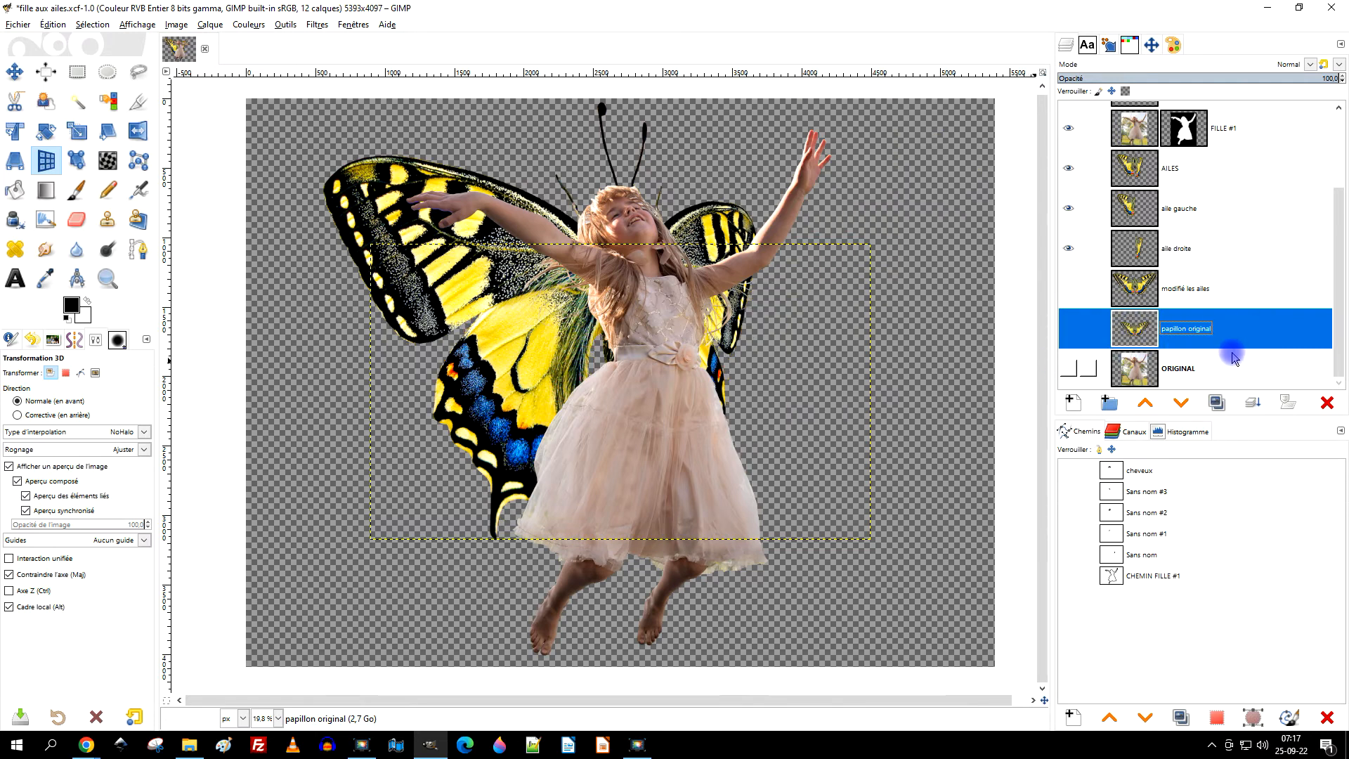
# Create a layer group above the "papillon original" layer and name it "ARCHIVES".
pyautogui.click(1108, 403)
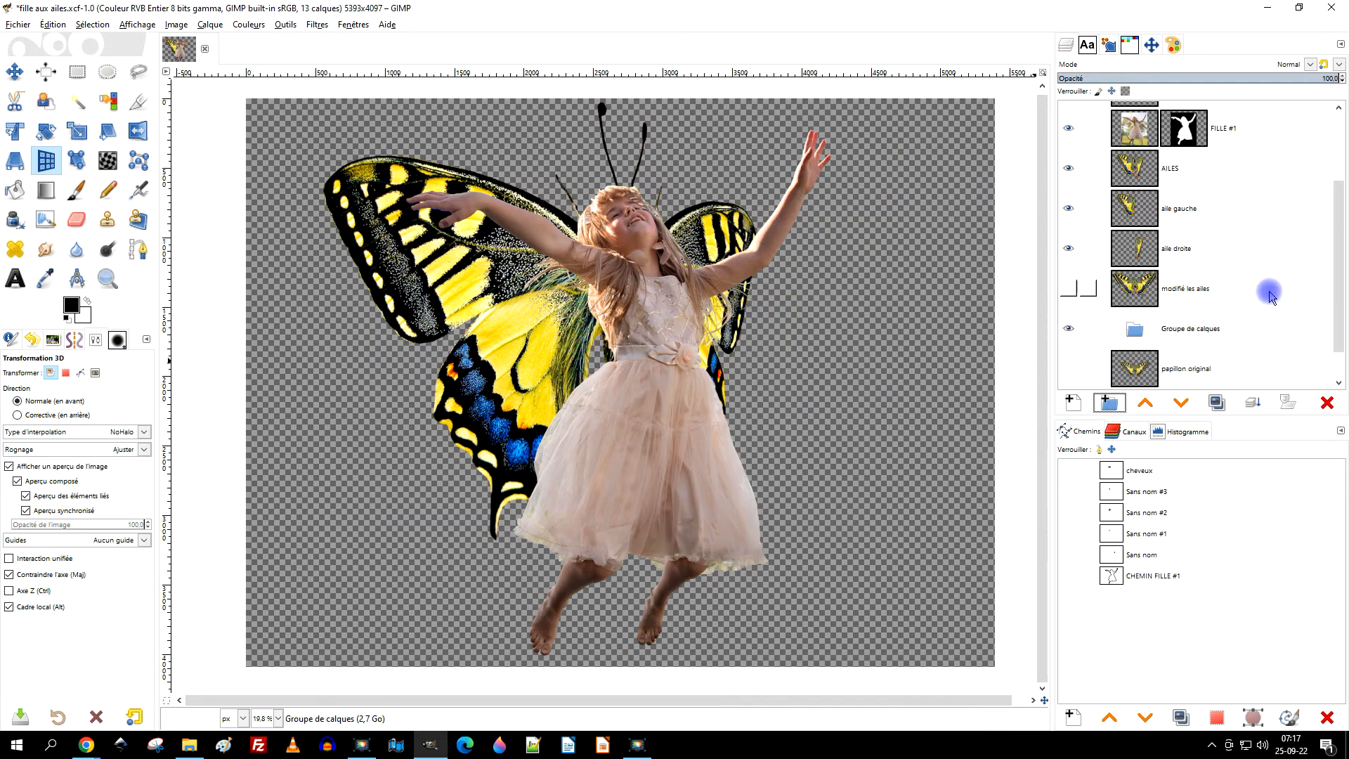
pyautogui.doubleClick(1229, 336)
pyautogui.write('ARCHIVES')
pyautogui.press('Return')
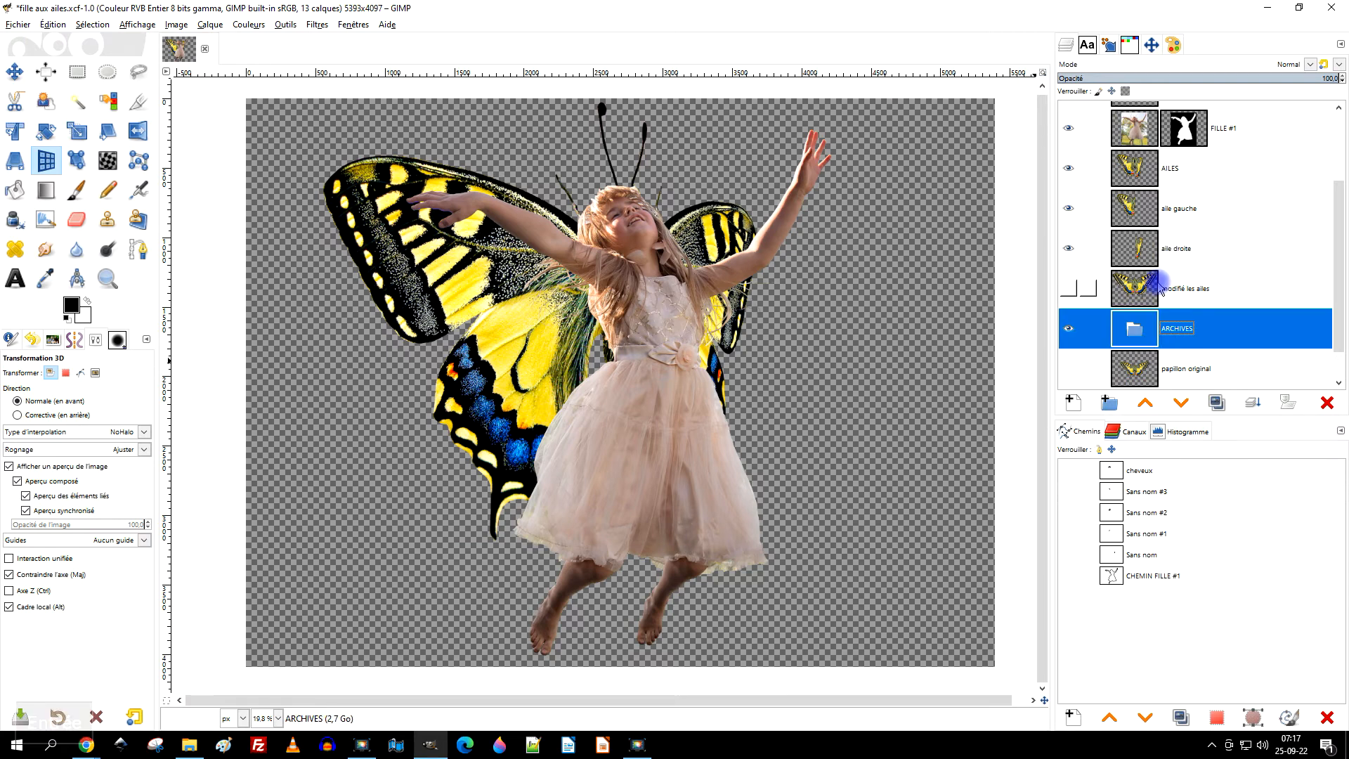
# Move the "modifié les ailes" and "papillon original" layers into the "ARCHIVES" group and check the group's contents.
pyautogui.moveTo(1152, 281); pyautogui.dragTo(1153, 325)
pyautogui.moveTo(1134, 369); pyautogui.dragTo(1117, 298)
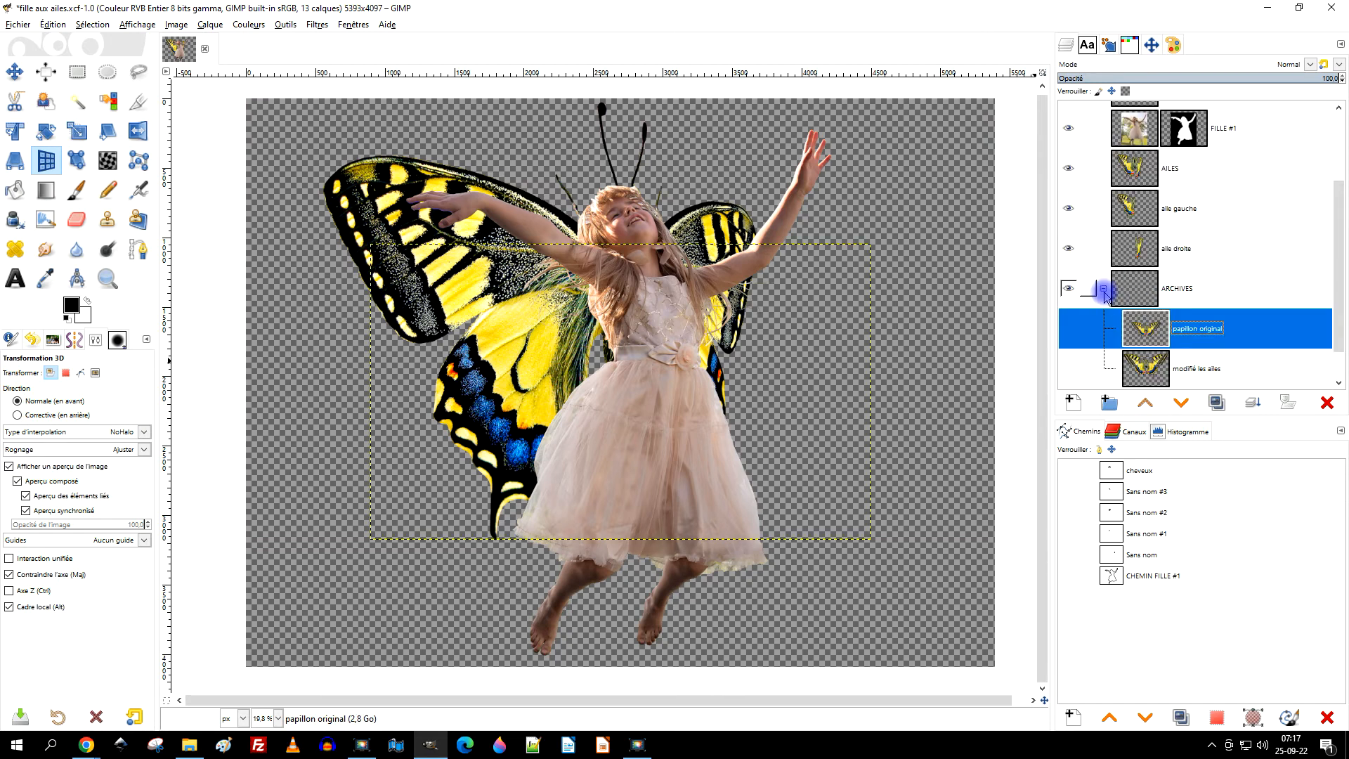
pyautogui.click(1104, 289)
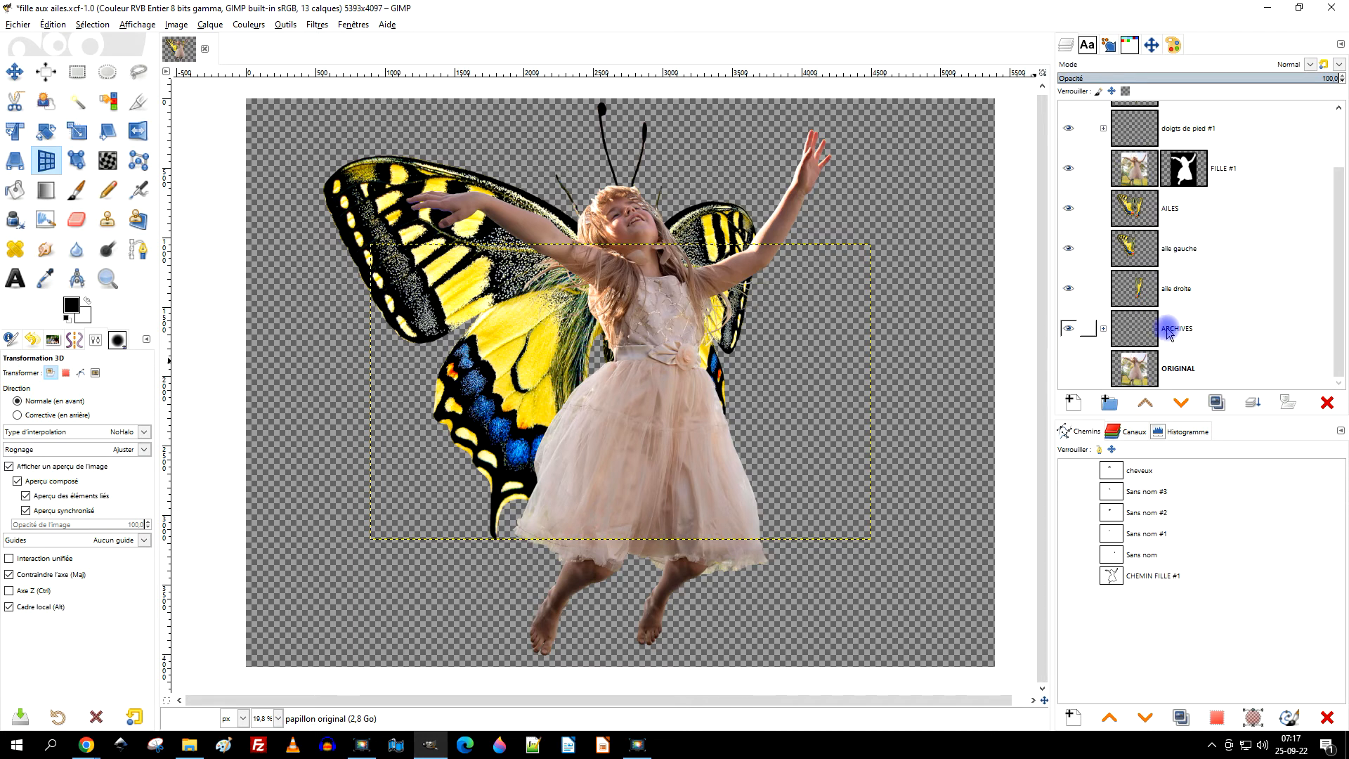
pyautogui.click(1194, 328)
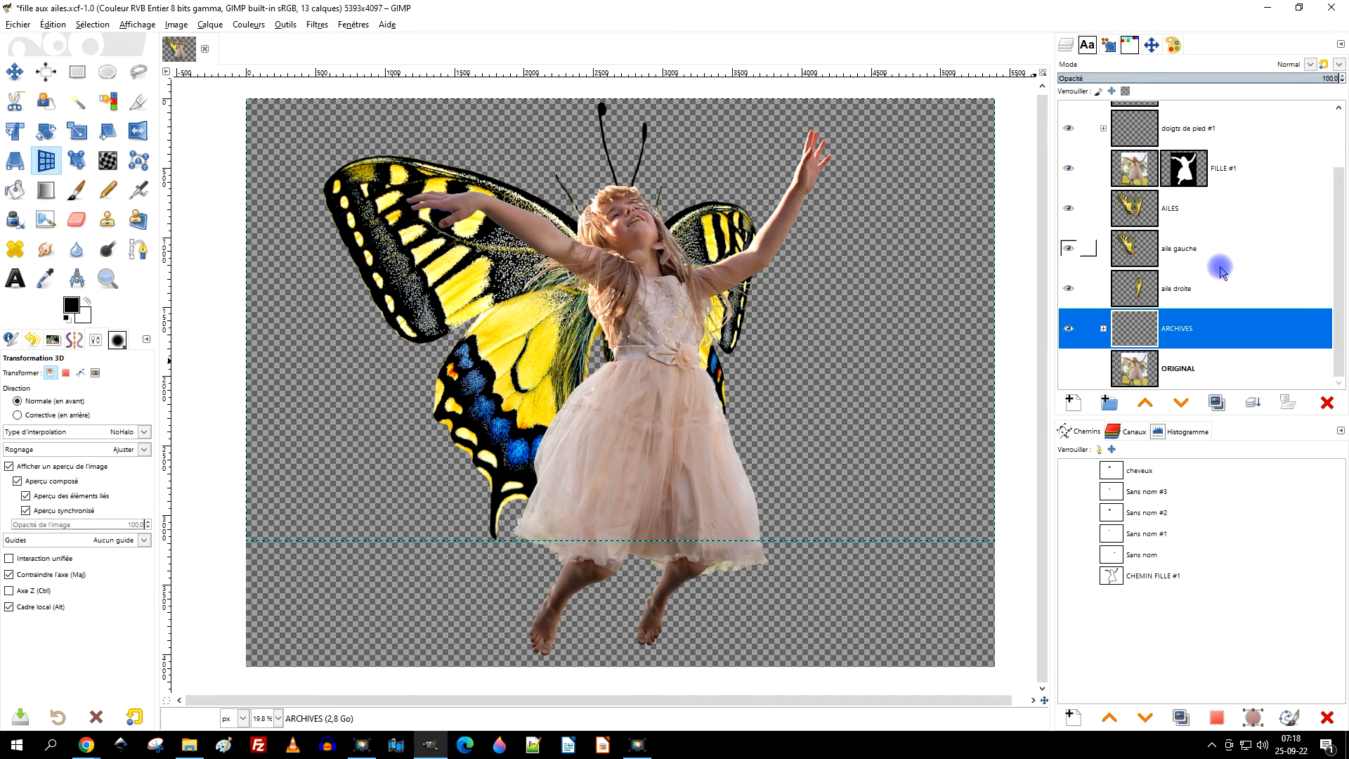
pyautogui.click(1103, 328)
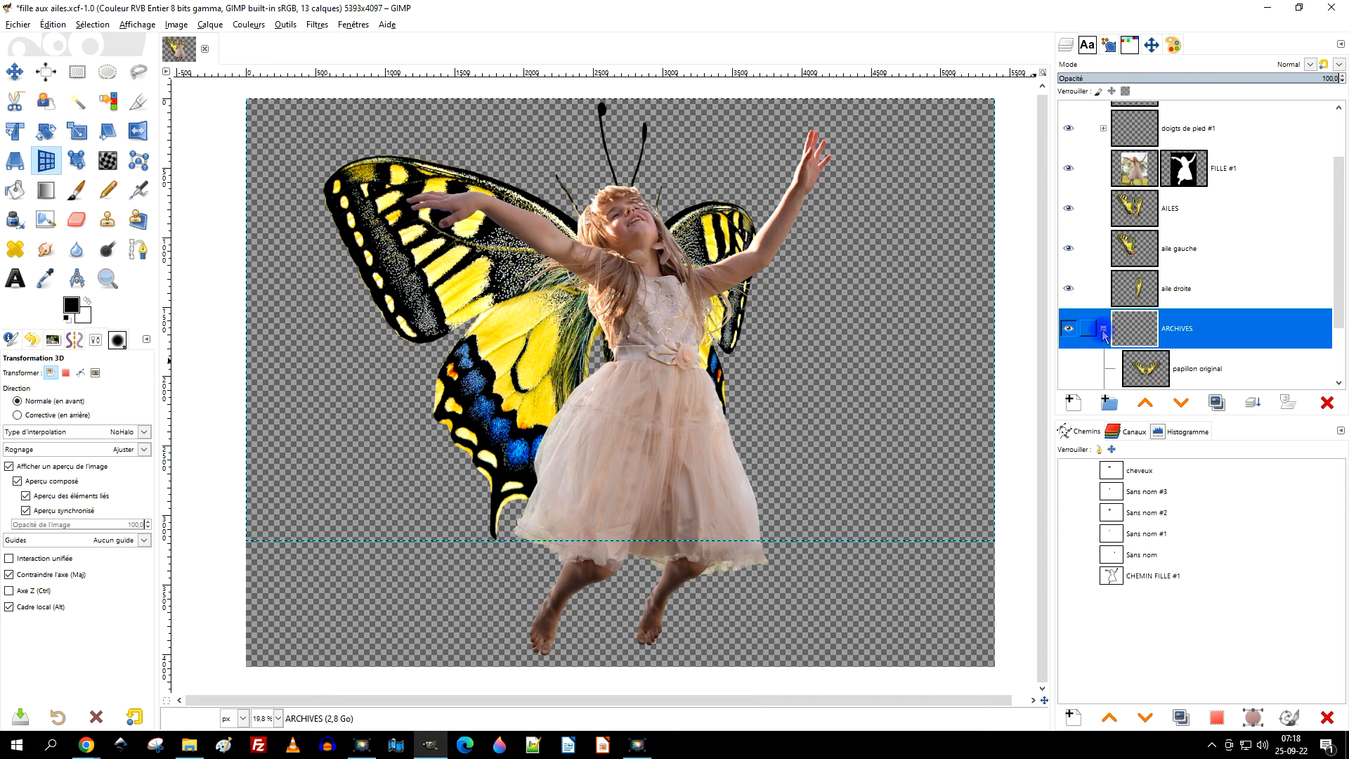
# Select the "AILES" layer and adjust its colours with Teinte-Saturation.
pyautogui.scroll(2, 1254, 270)
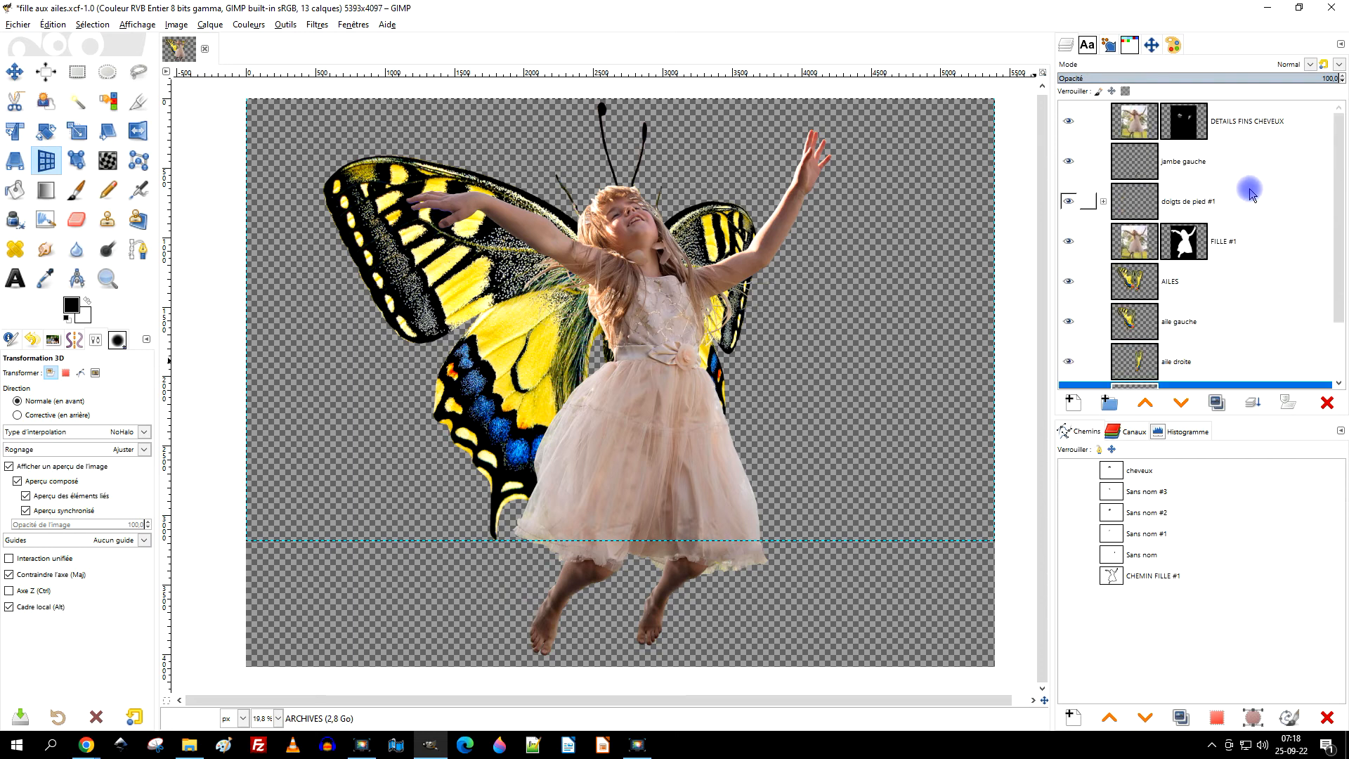
pyautogui.click(1204, 271)
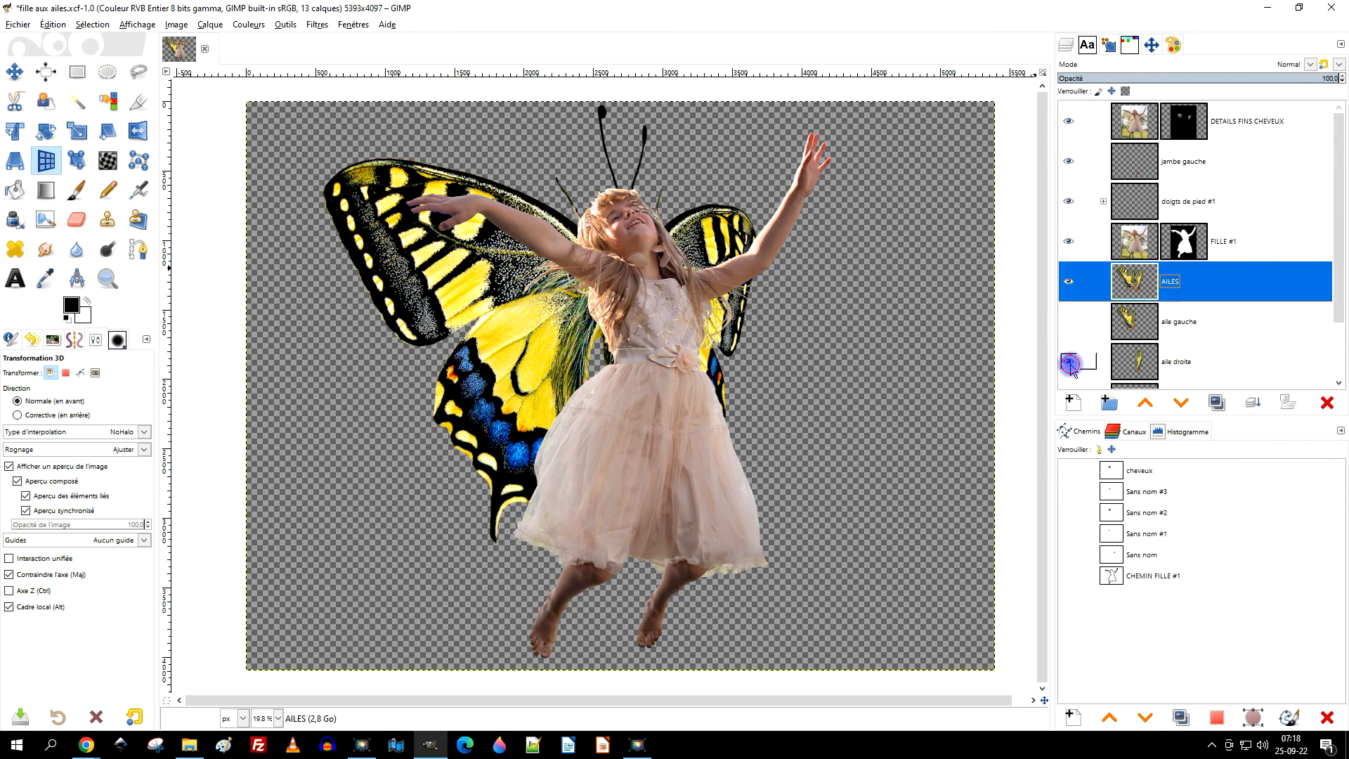
pyautogui.click(246, 25)
pyautogui.click(282, 87)
pyautogui.moveTo(191, 426); pyautogui.dragTo(166, 423)
pyautogui.click(238, 543)
# Colorize the "AILES" layer in a reddish brown with hue 0.0145, saturation 0.3208 and luminosity 0.277.
pyautogui.click(250, 25)
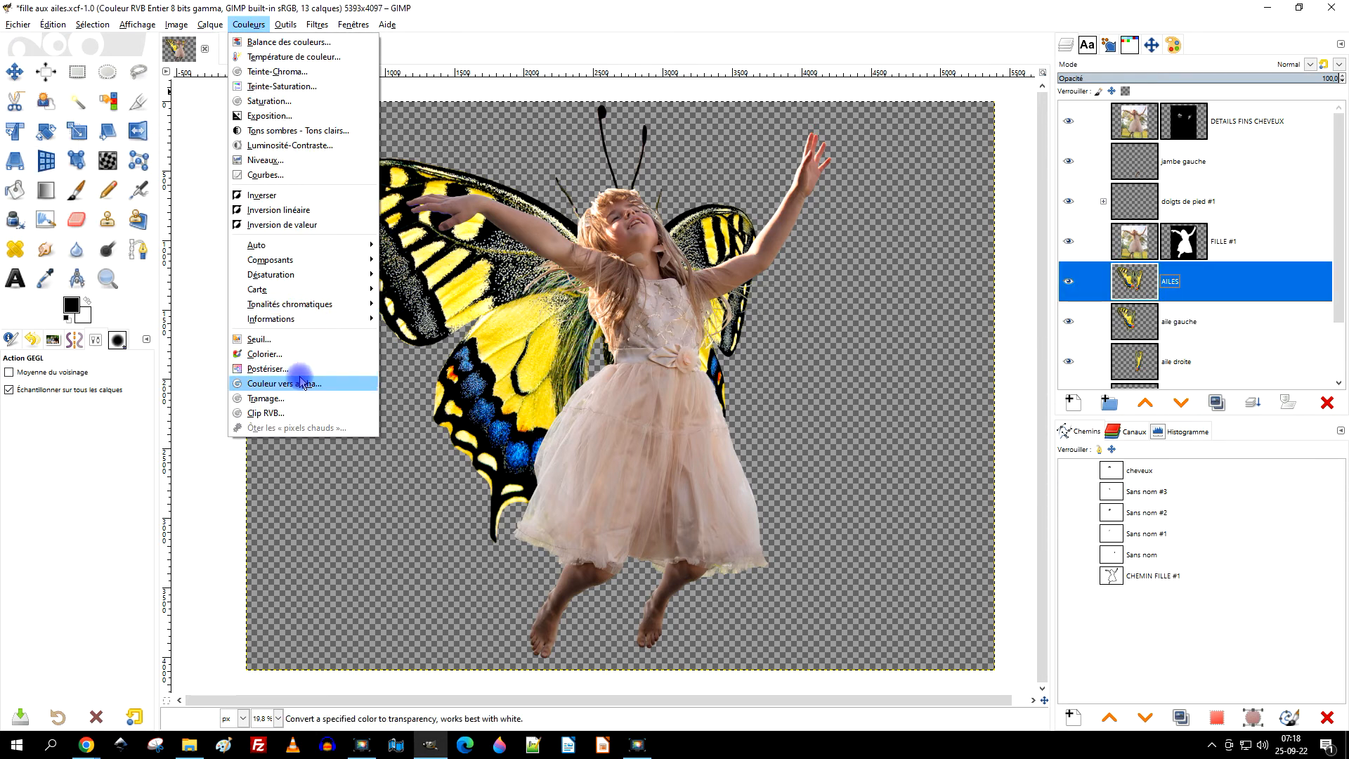
pyautogui.click(314, 352)
pyautogui.click(323, 272)
pyautogui.click(385, 199)
pyautogui.moveTo(231, 250); pyautogui.dragTo(237, 251)
pyautogui.moveTo(121, 237); pyautogui.dragTo(84, 219)
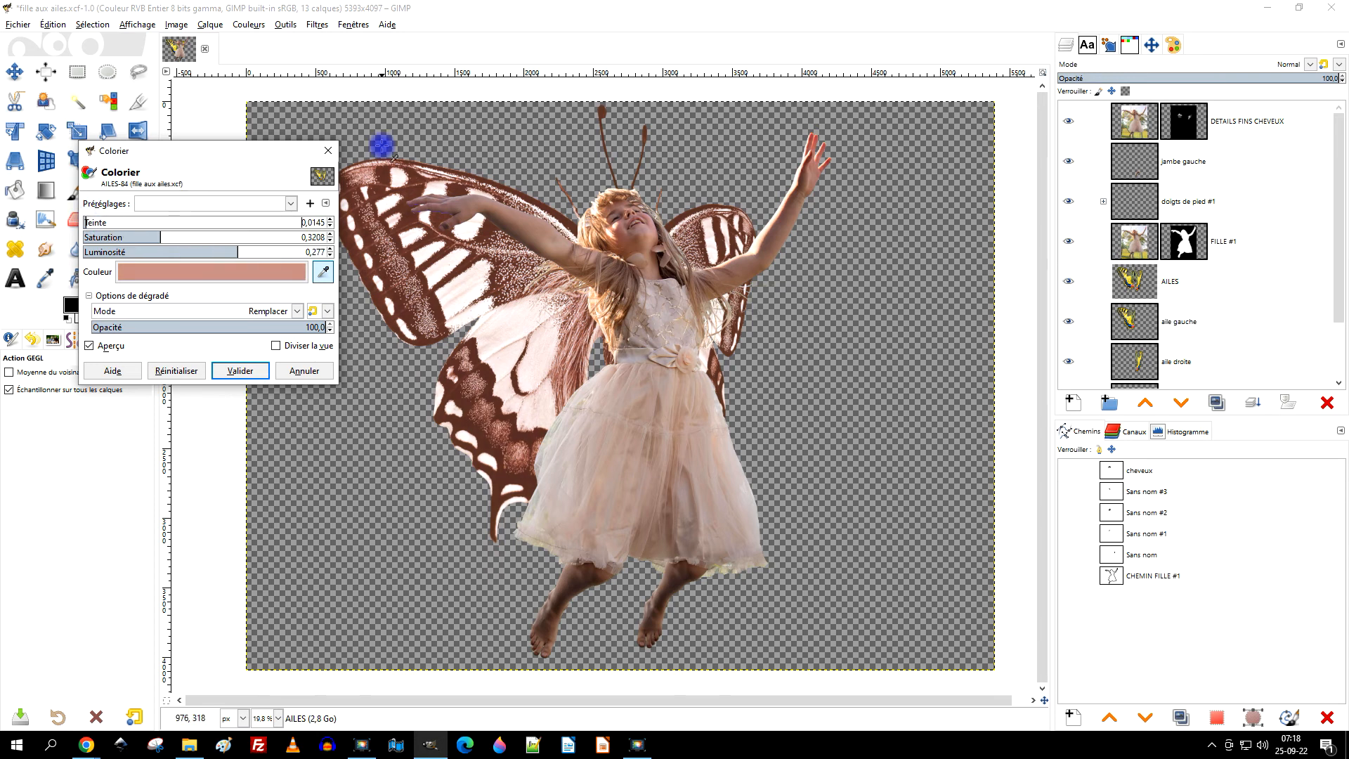
pyautogui.click(240, 371)
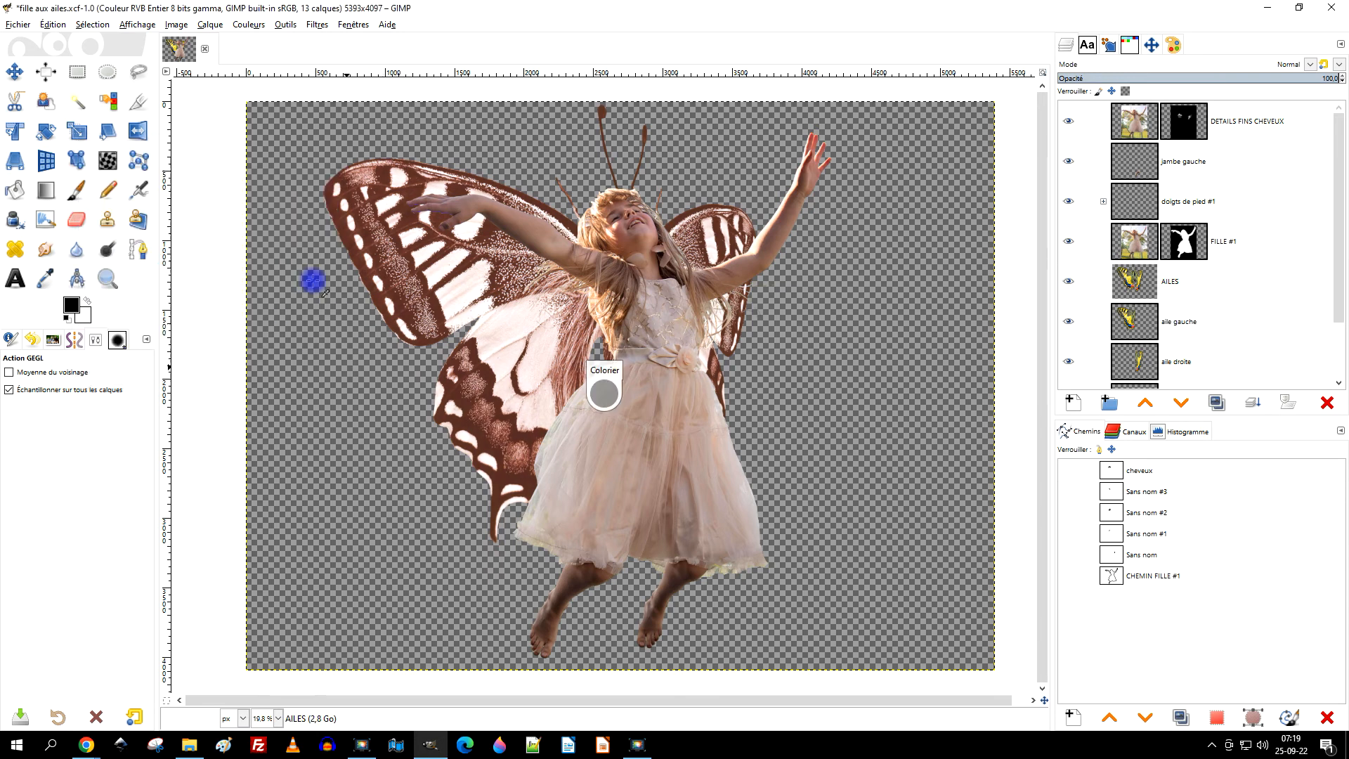